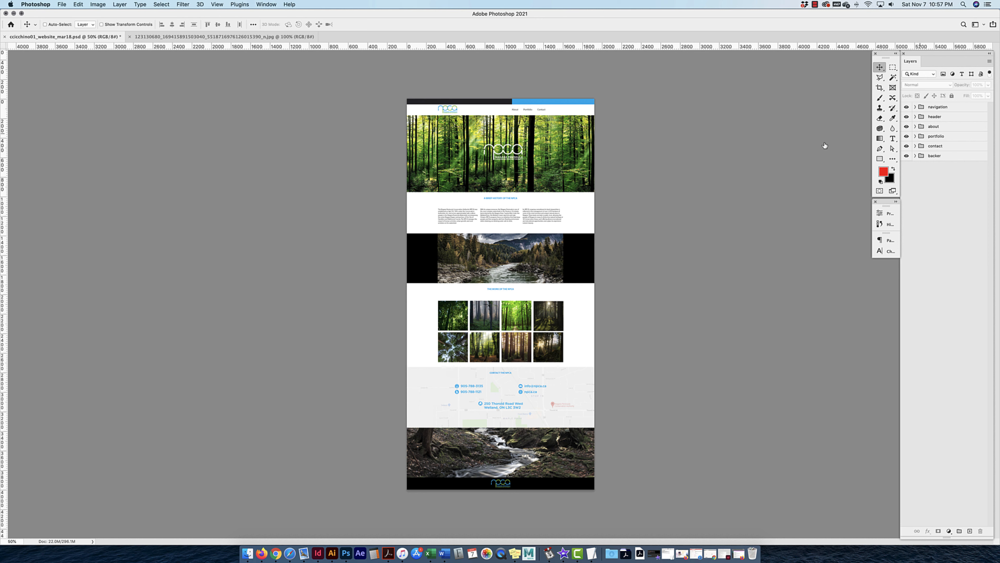
# Examine the clipped photo and rectangle layers of the forest image grid in Group 1 of the portfolio group
pyautogui.click(915, 136)
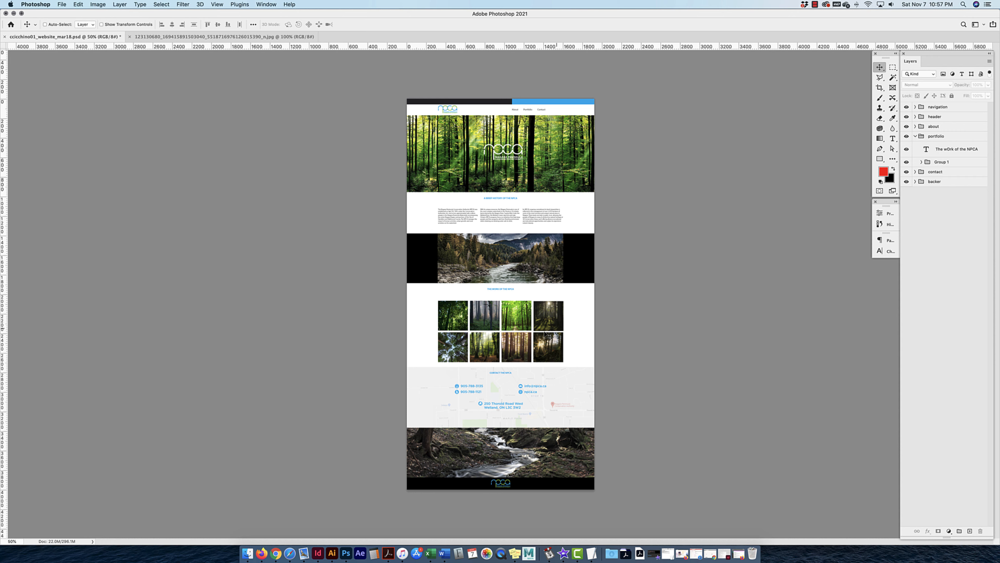
pyautogui.press('super+equal')
pyautogui.press('super+equal')
pyautogui.scroll(-3, 547, 323)
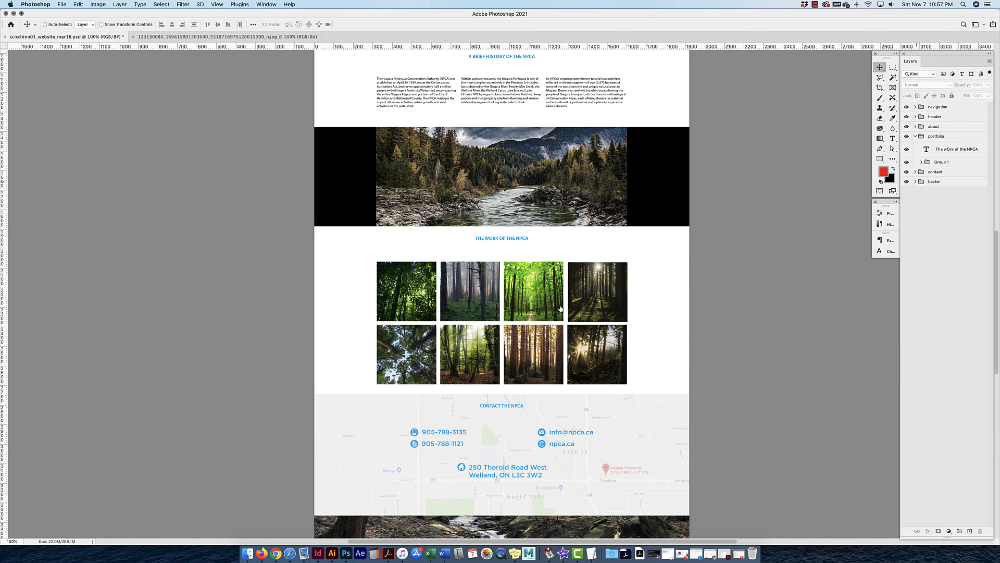
pyautogui.click(946, 162)
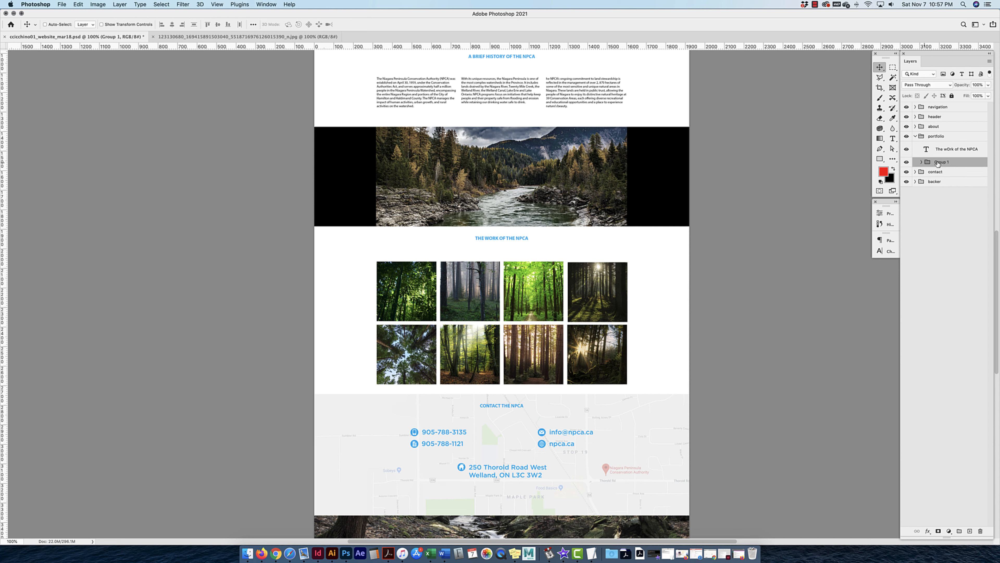
pyautogui.click(921, 162)
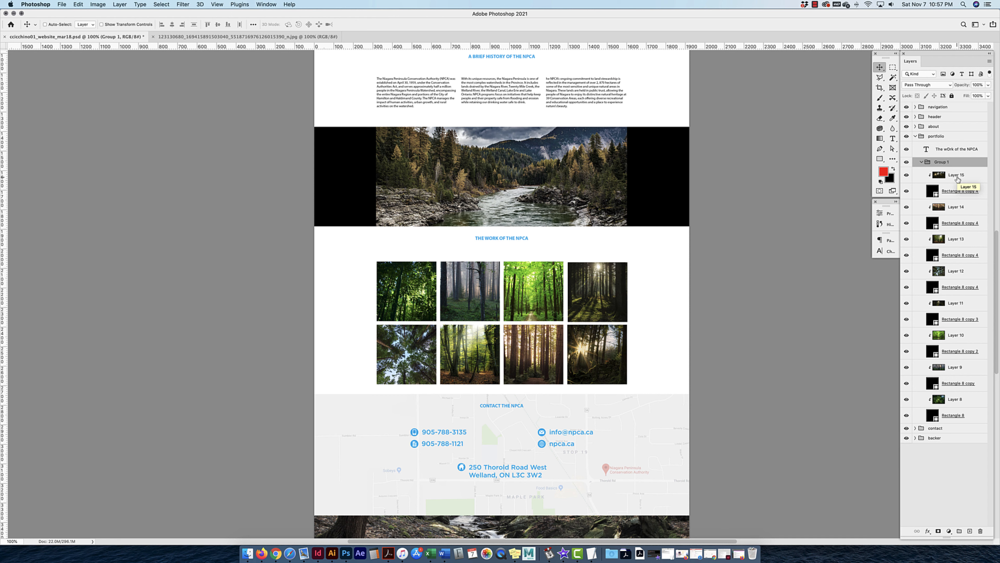
pyautogui.click(921, 162)
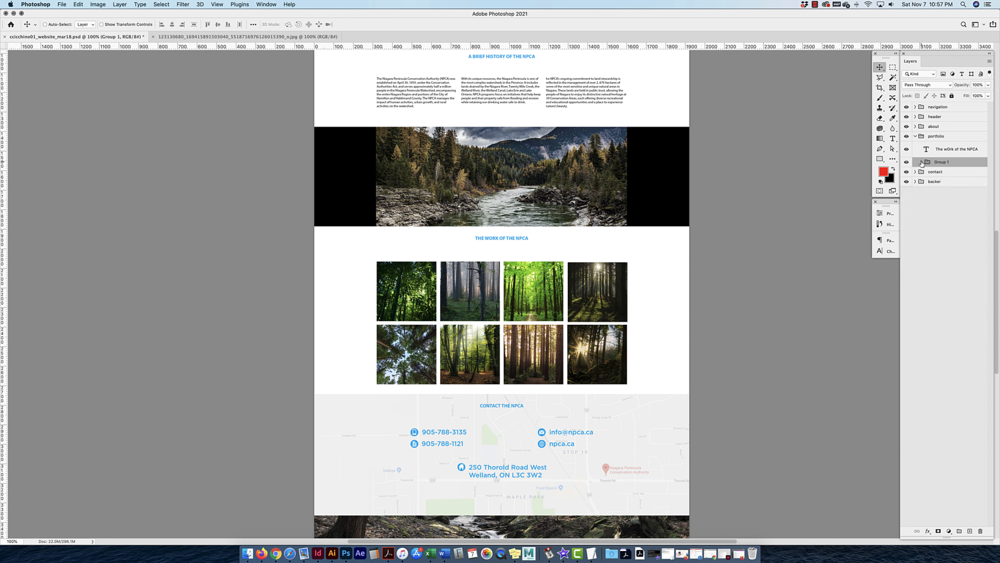
pyautogui.click(921, 162)
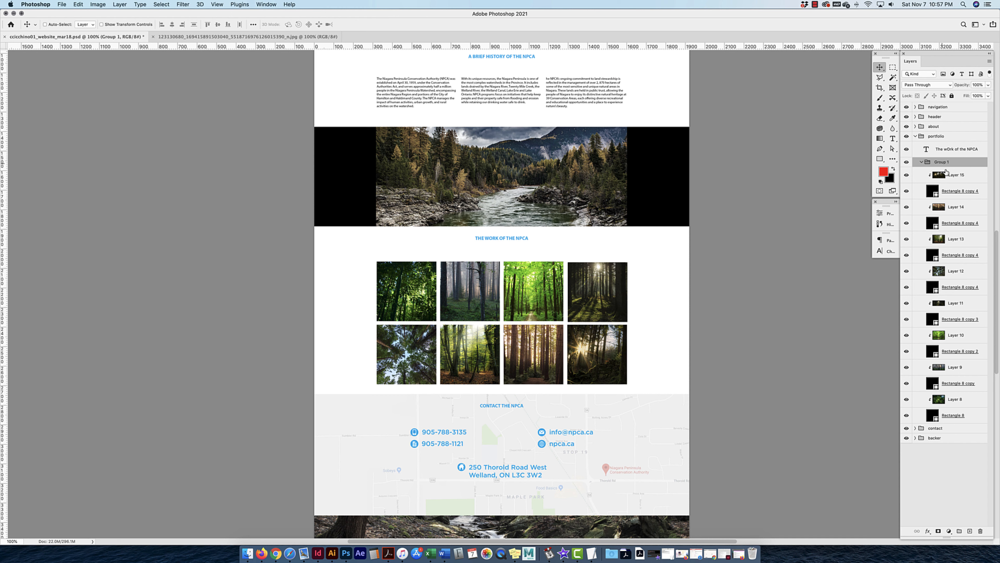
pyautogui.click(921, 163)
# Convert Group 1, which holds the forest photo grid, to a smart object
pyautogui.rightClick(936, 162)
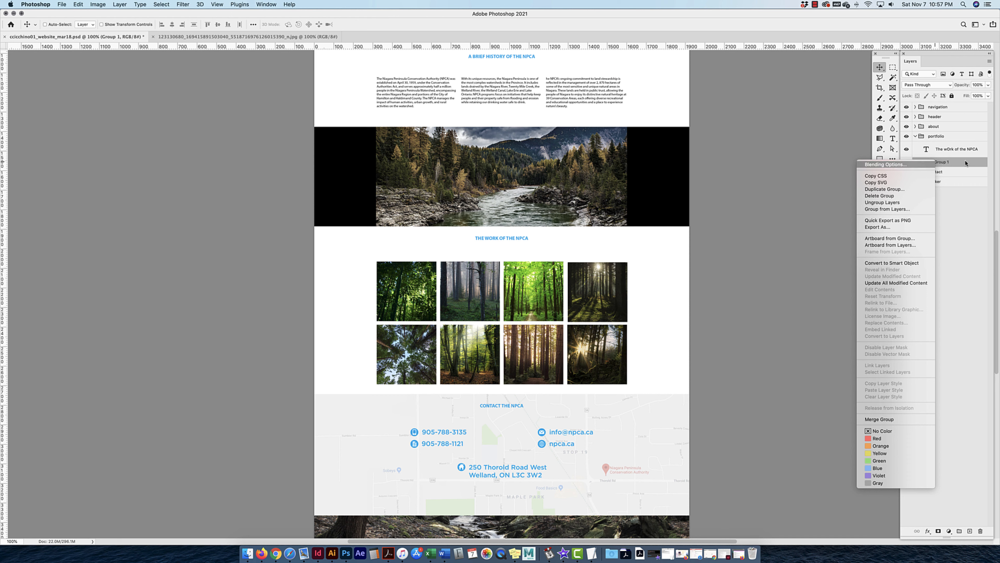
pyautogui.click(922, 162)
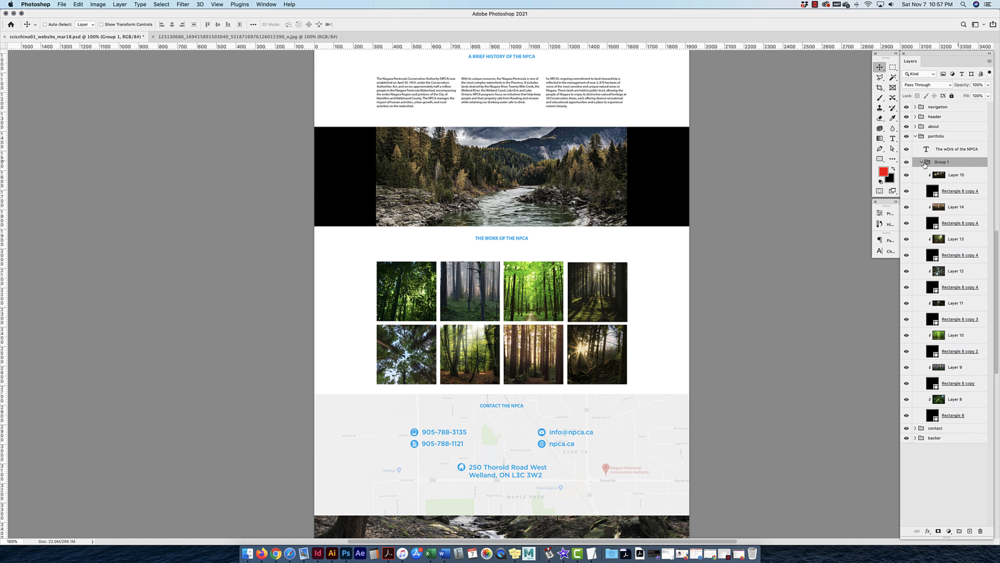
pyautogui.click(960, 178)
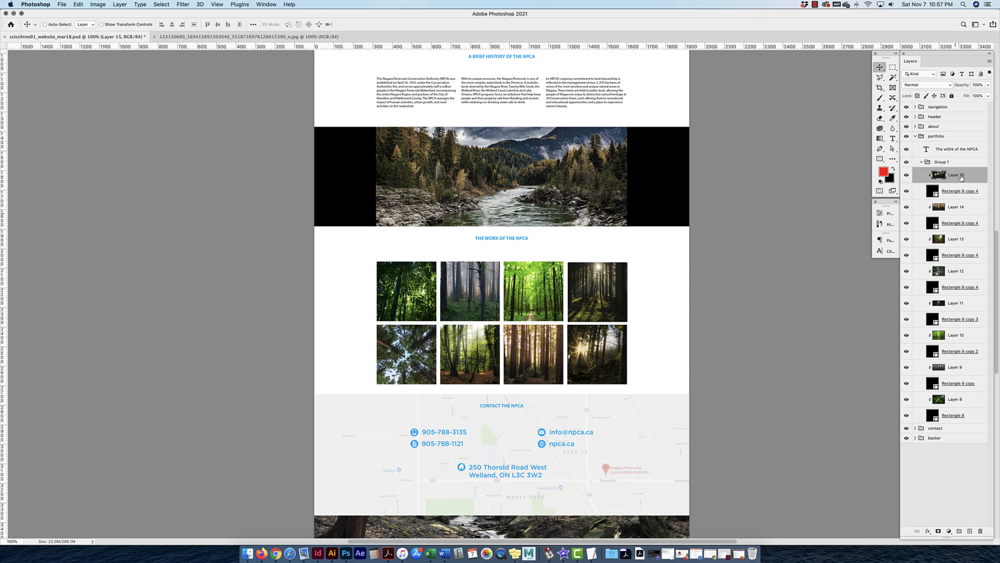
pyautogui.click(947, 163)
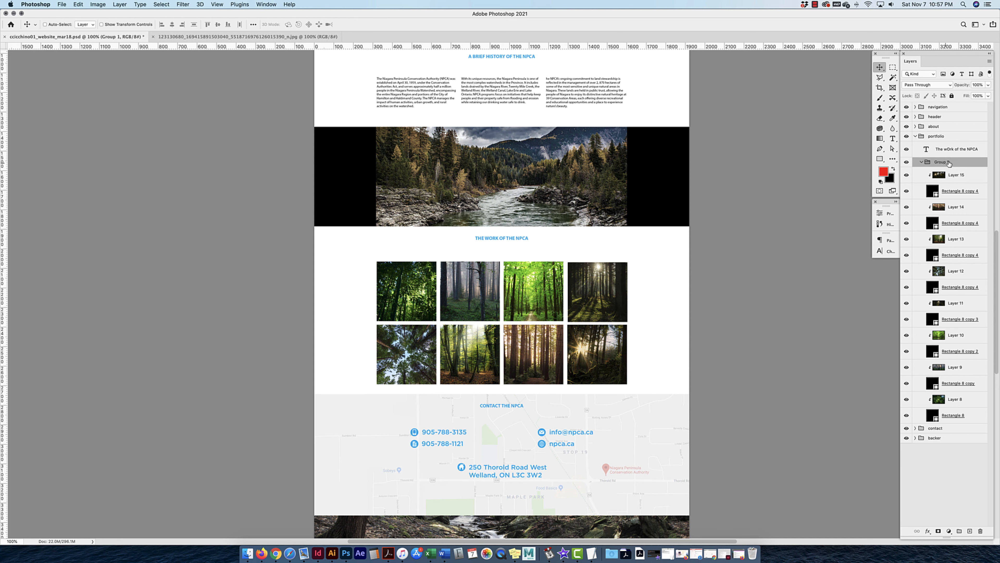
pyautogui.rightClick(948, 162)
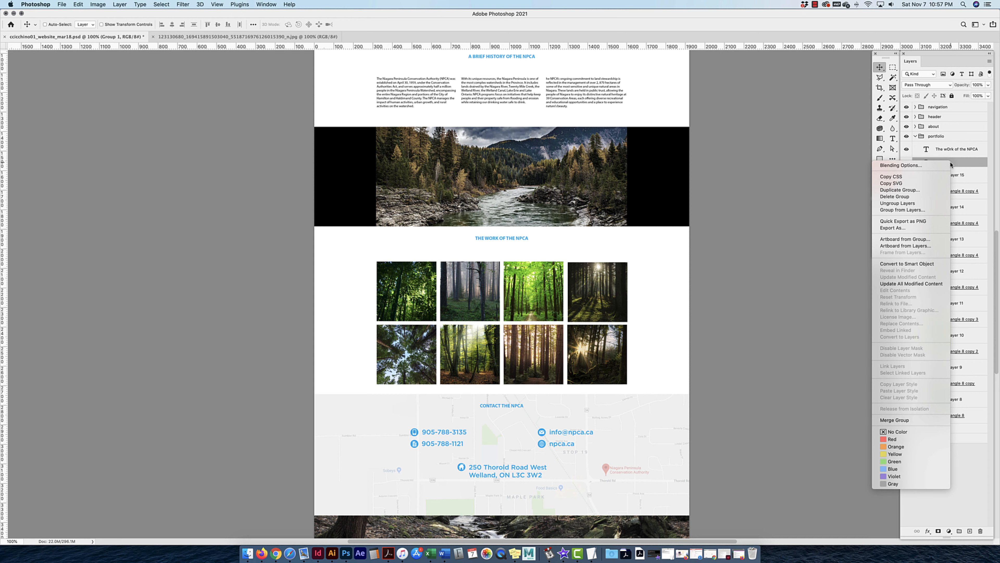
pyautogui.click(909, 264)
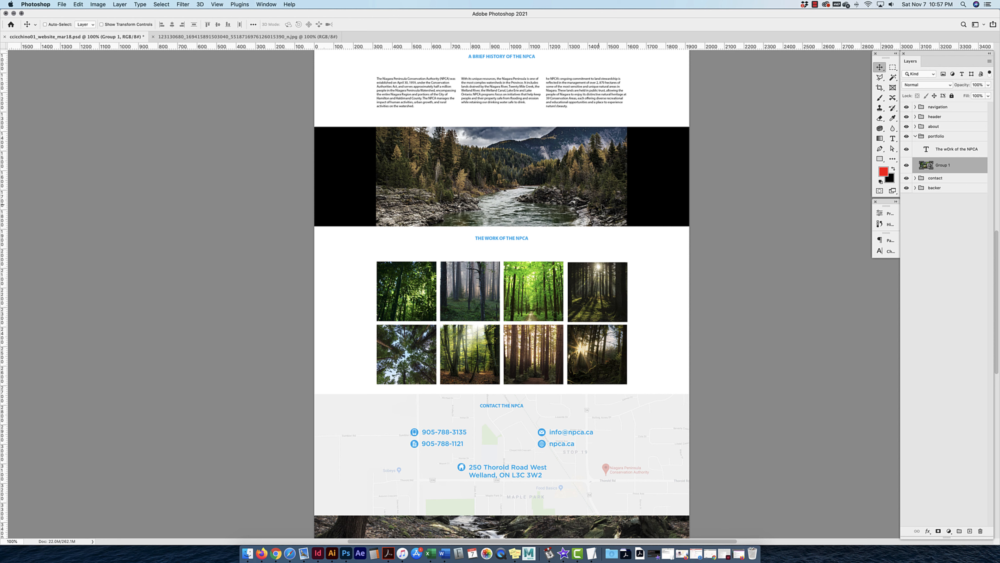
# Hide and show the Group 1 smart object to check what it contains, and display its properties
pyautogui.click(907, 166)
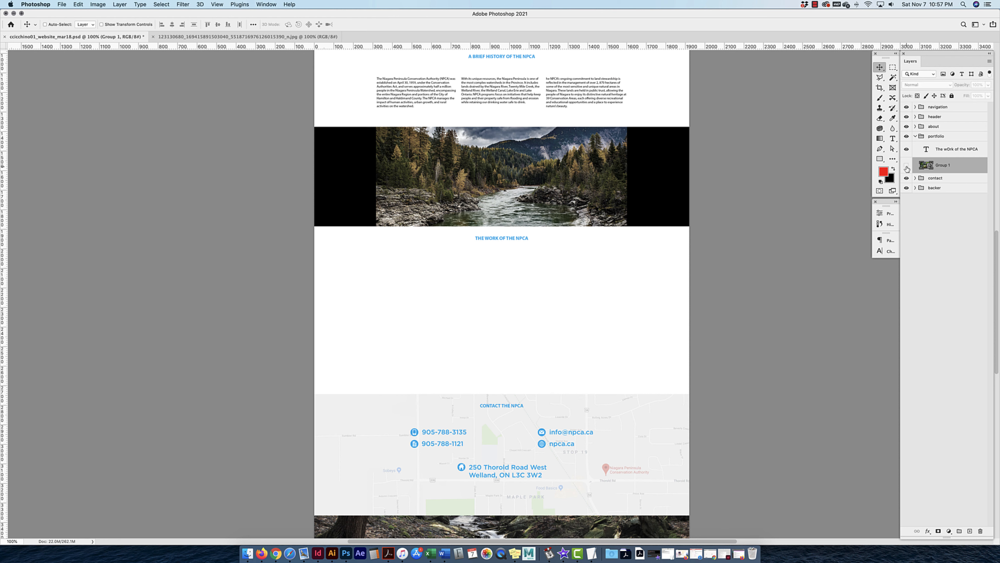
pyautogui.click(906, 166)
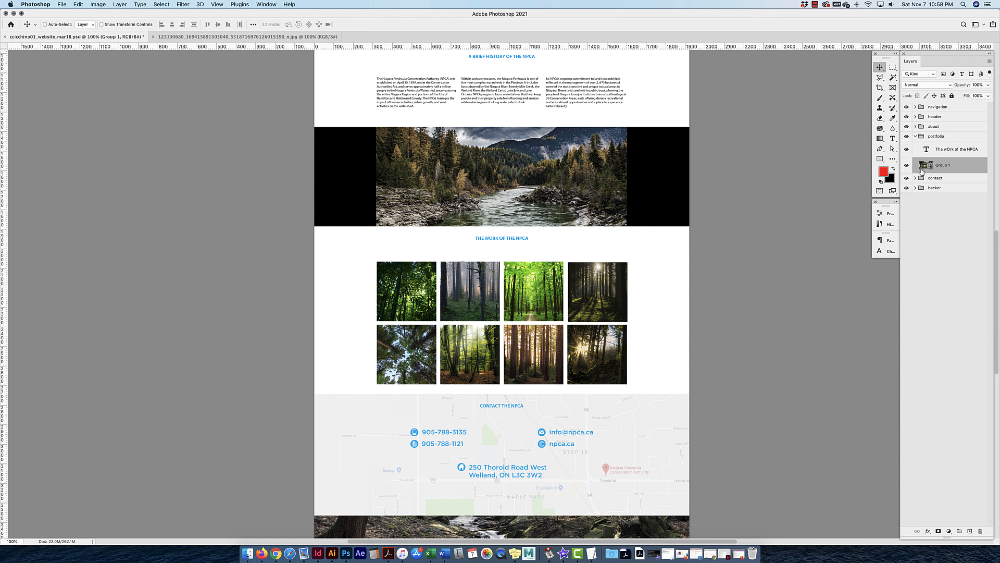
pyautogui.click(886, 213)
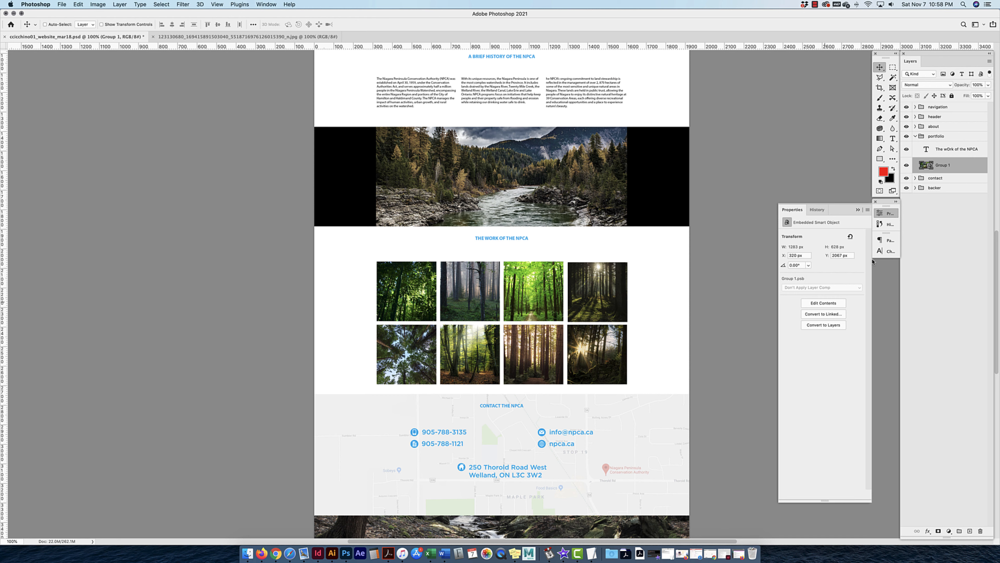
# Open the Group 1 smart object's contents and scale the tree-canopy photo on Layer 12 to about 163%
pyautogui.doubleClick(927, 165)
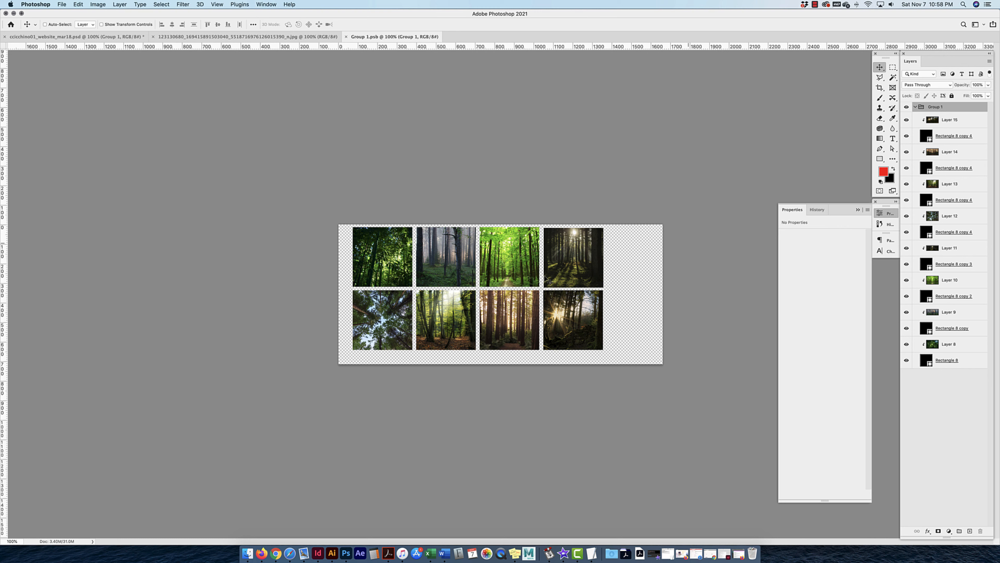
pyautogui.keyDown('super'); pyautogui.click(567, 270); pyautogui.keyUp('super')
pyautogui.moveTo(434, 301); pyautogui.dragTo(381, 339)
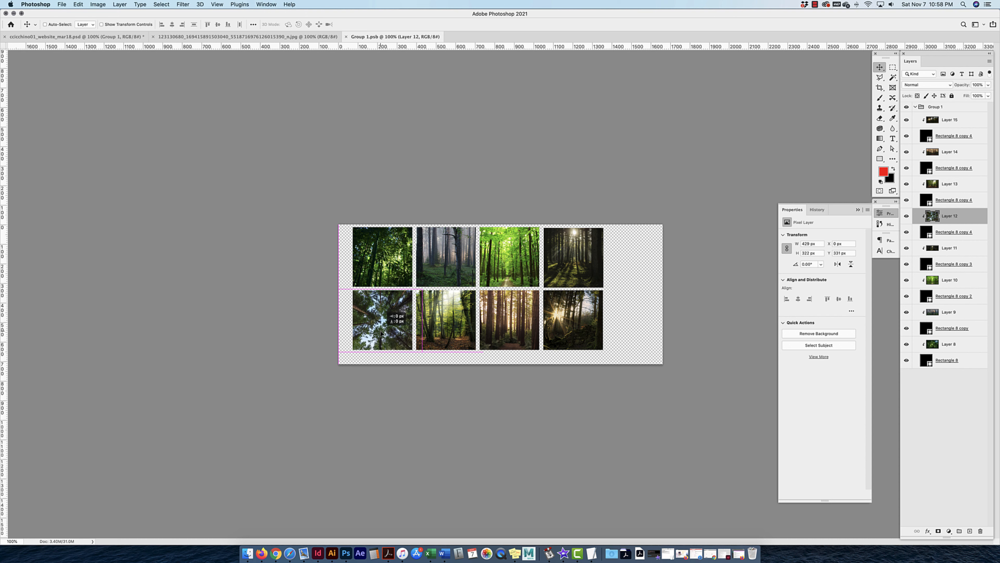
pyautogui.press('super+t')
pyautogui.moveTo(423, 290); pyautogui.dragTo(449, 273)
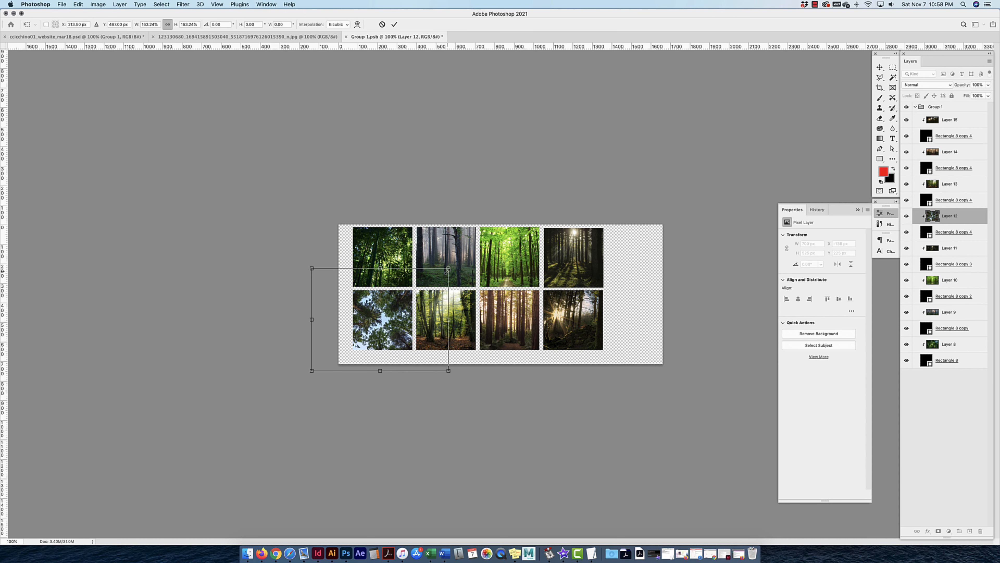
pyautogui.press('Return')
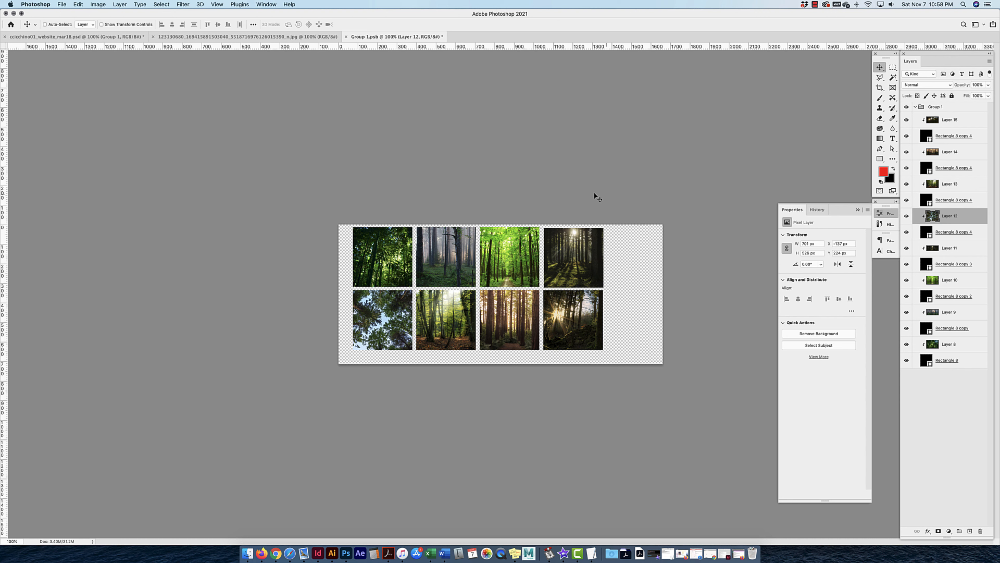
# Save and close the smart object's contents to update the photo grid in the website layout
pyautogui.click(62, 5)
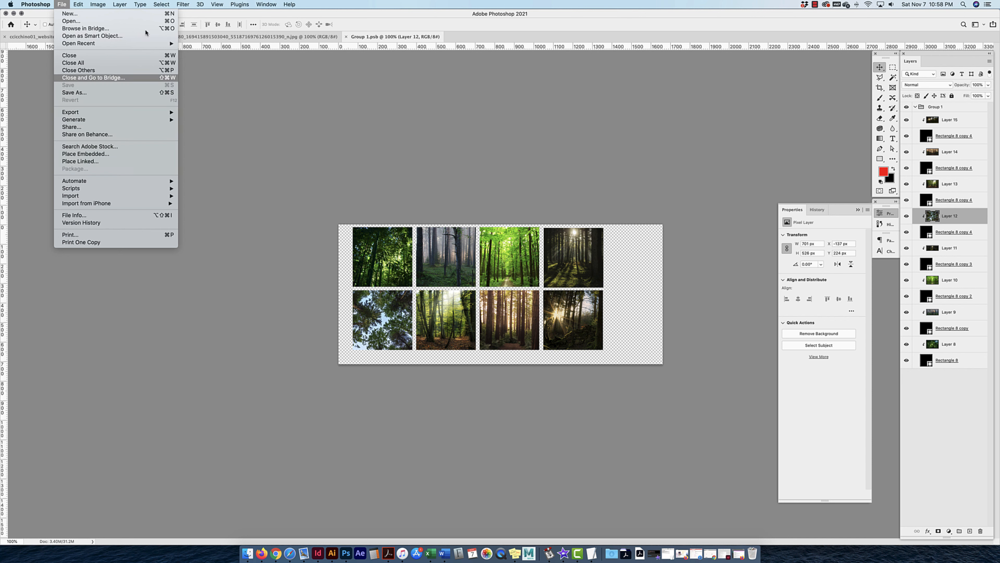
pyautogui.click(369, 110)
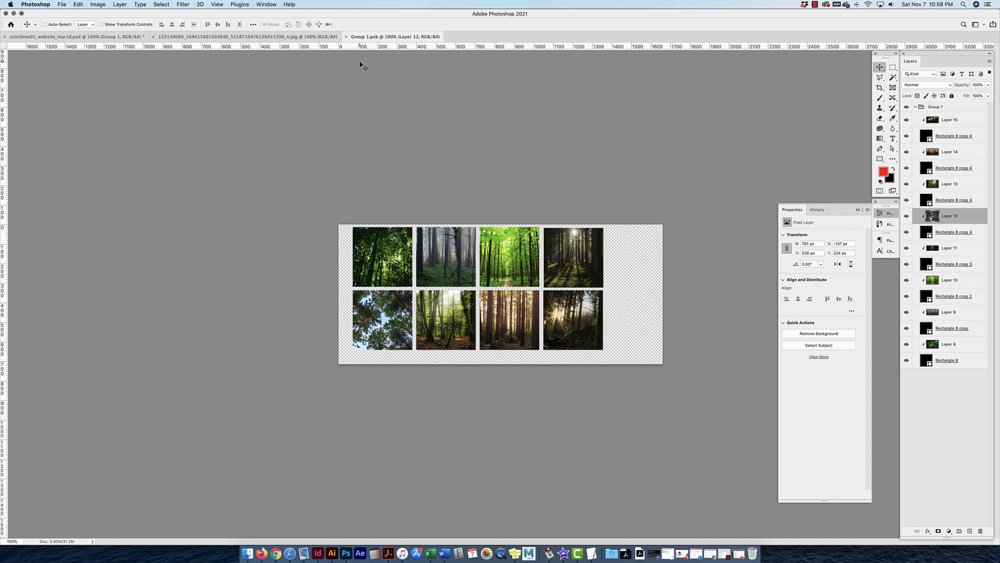
pyautogui.press('super+w')
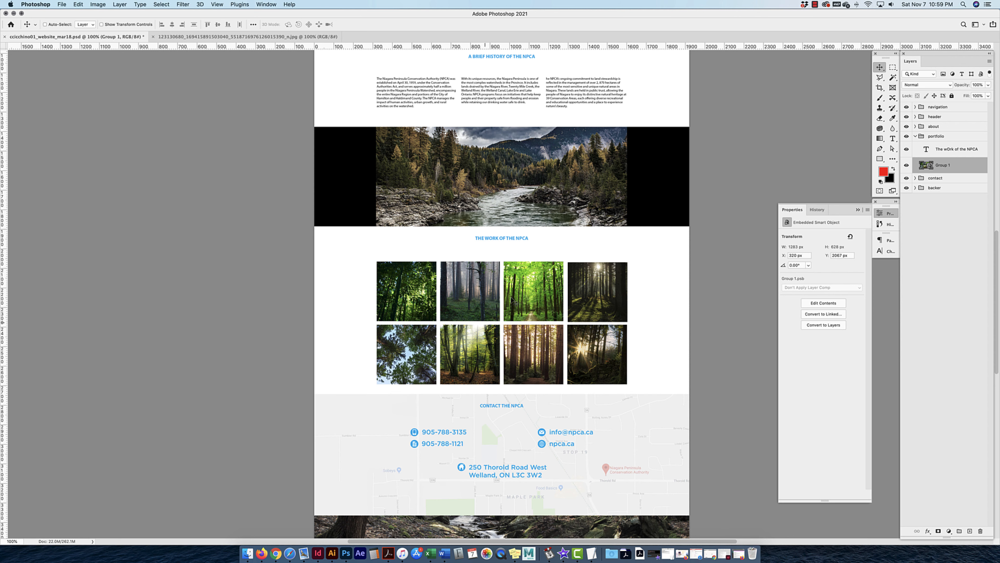
# Create a new 1080 by 1080 pixel document in RGB Color mode at 72 pixels/inch with a white background
pyautogui.moveTo(524, 311); pyautogui.dragTo(514, 301)
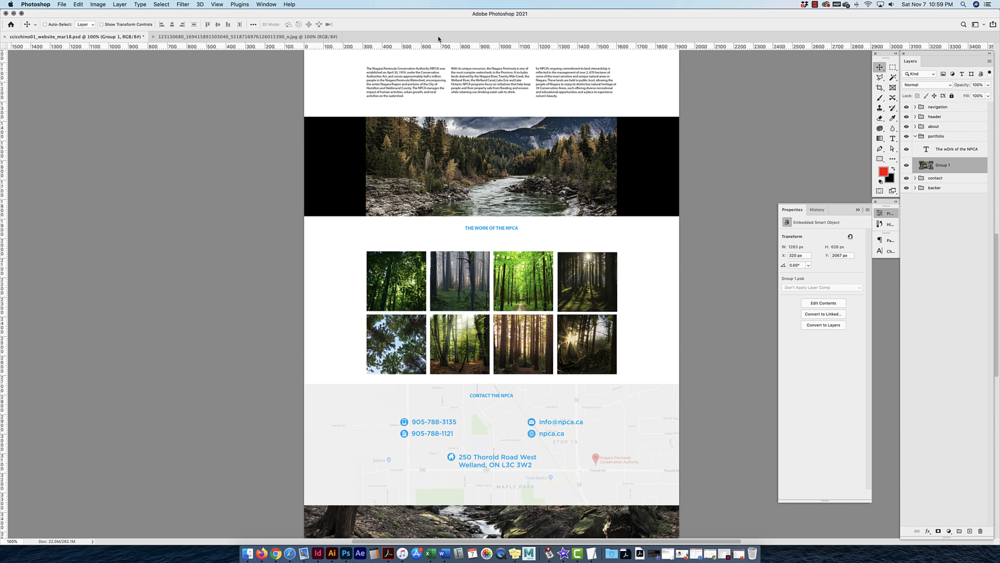
pyautogui.press('super+n')
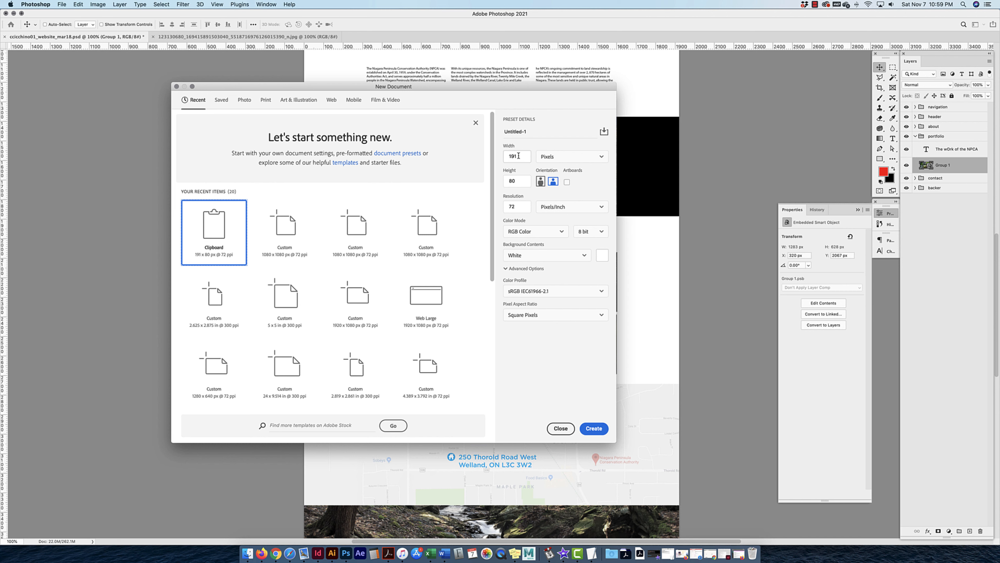
pyautogui.write('1080')
pyautogui.press('Tab')
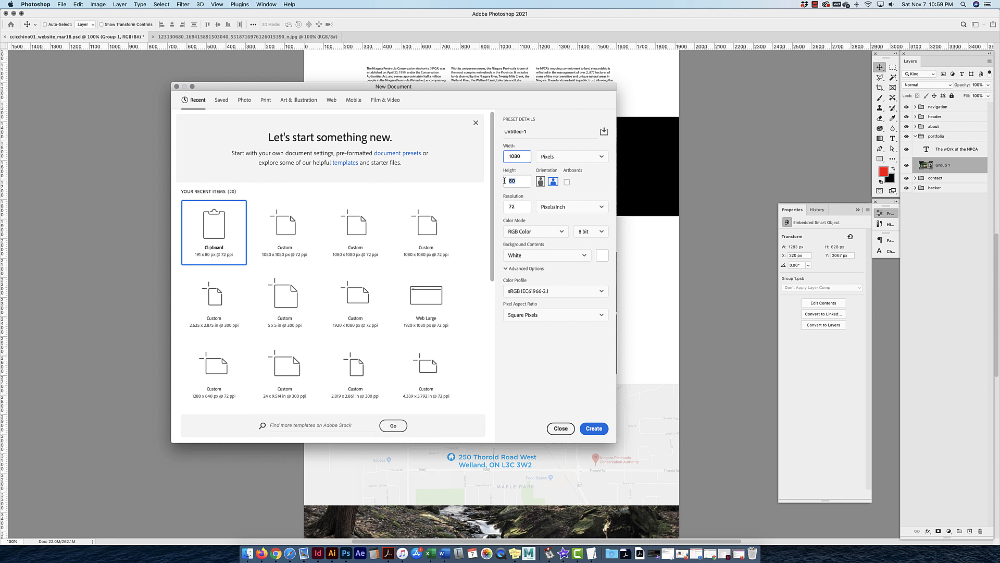
pyautogui.write('1080')
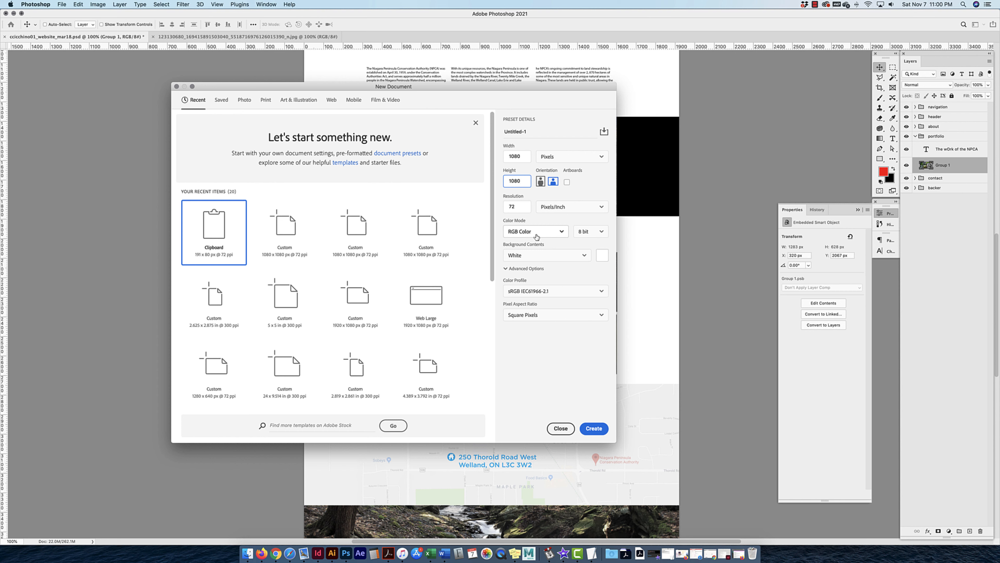
pyautogui.click(535, 233)
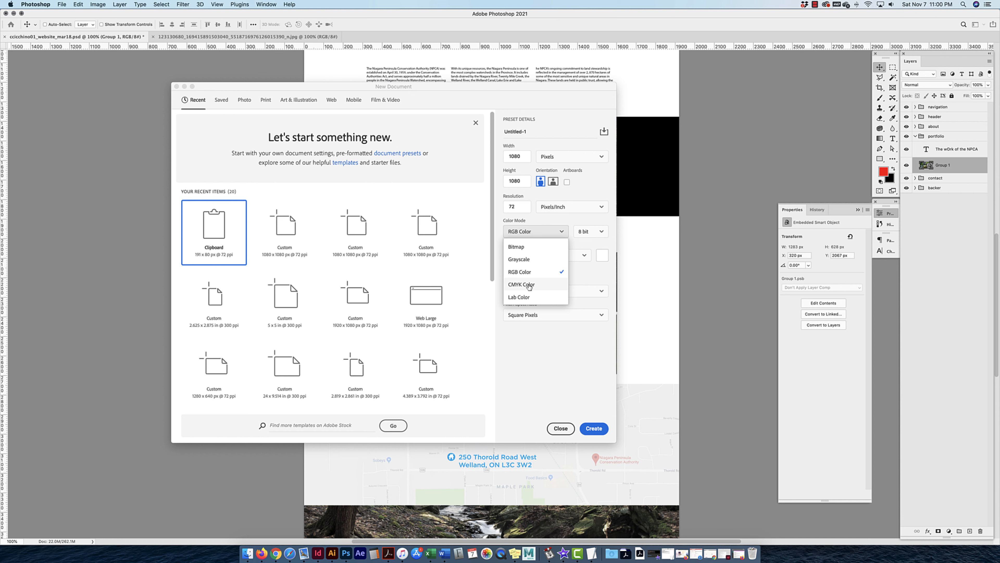
pyautogui.click(535, 272)
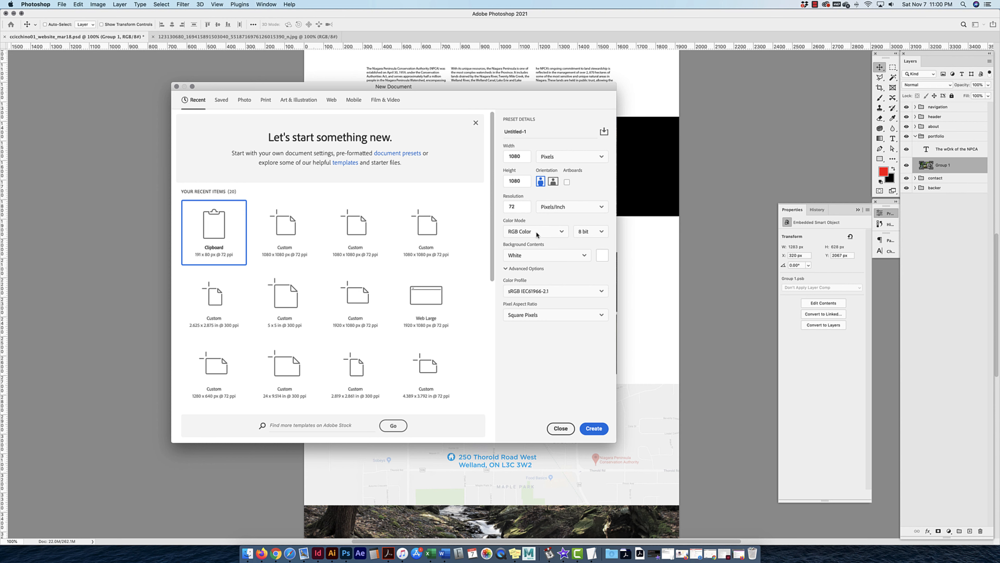
pyautogui.click(594, 428)
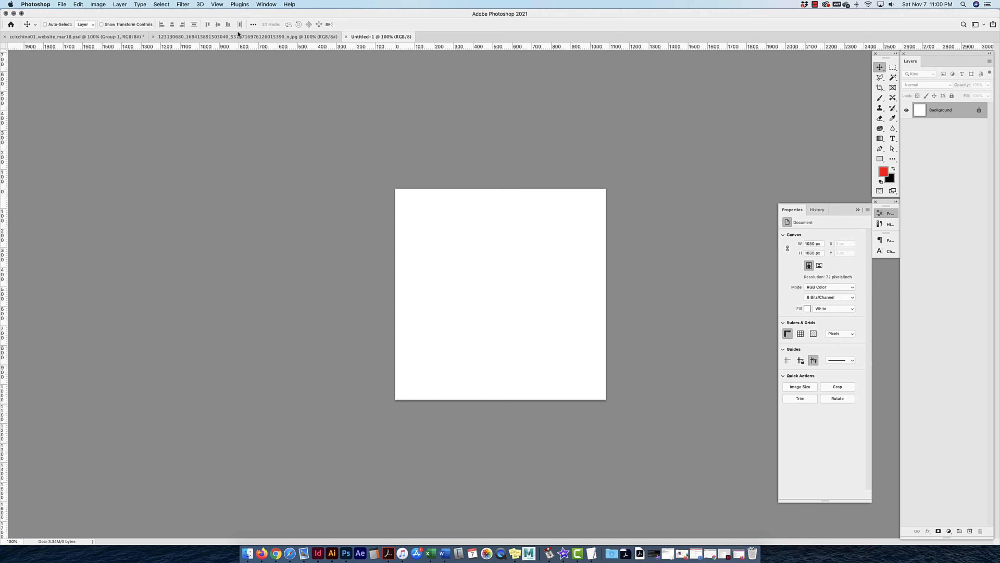
# Copy the orange slices photo from its open JPG into the new 1080 by 1080 pixel document
pyautogui.click(239, 35)
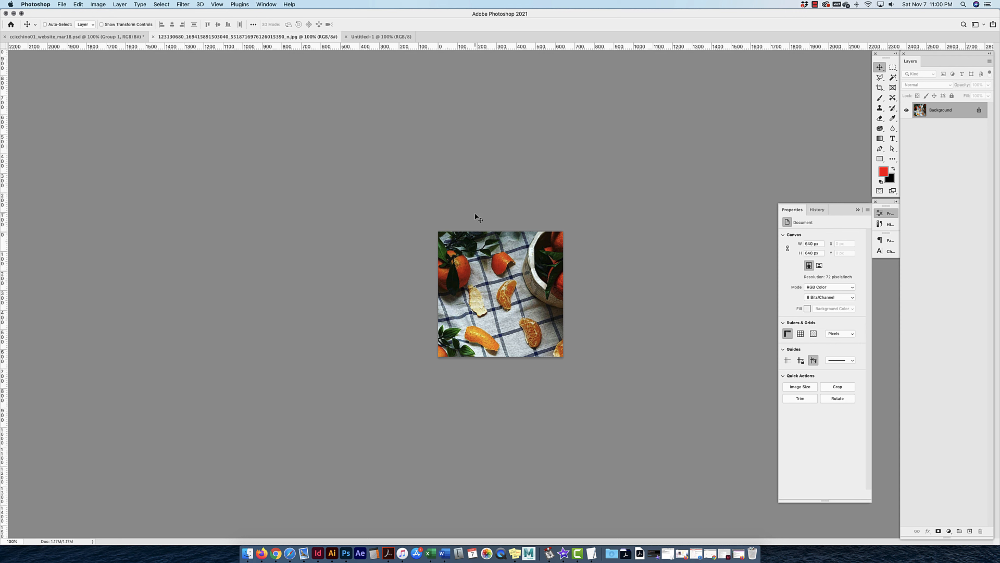
pyautogui.moveTo(498, 281); pyautogui.dragTo(375, 37)
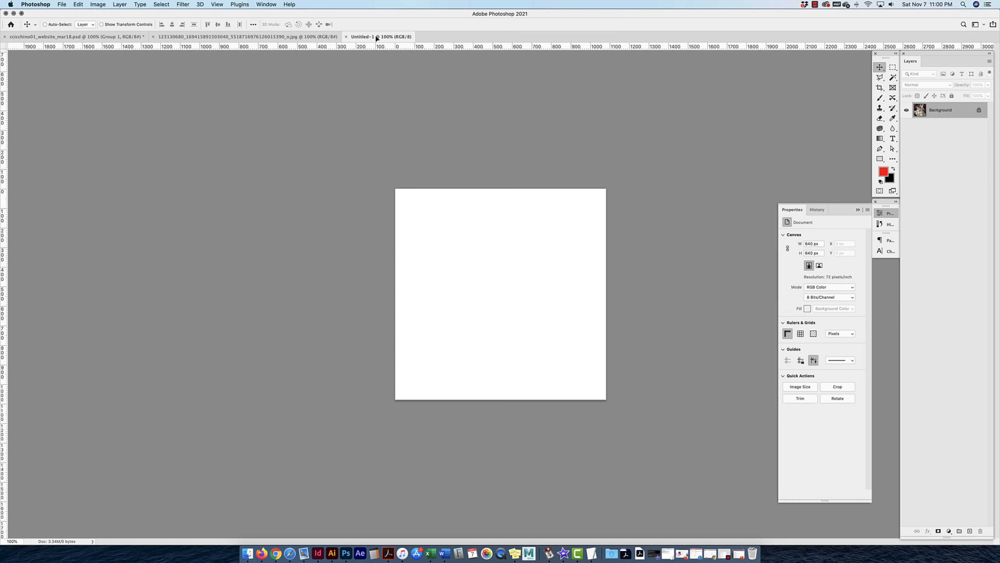
pyautogui.moveTo(501, 275); pyautogui.dragTo(501, 275)
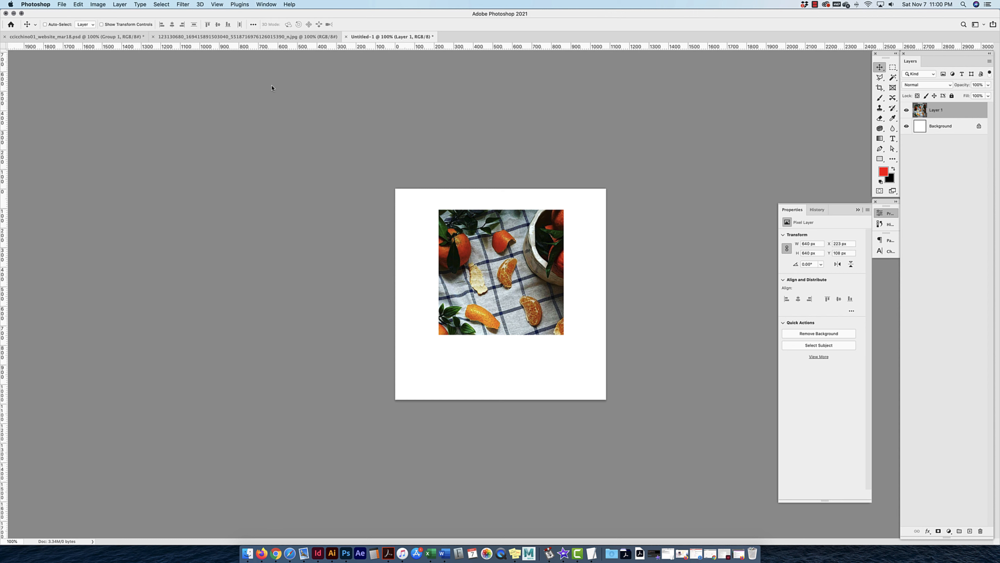
# Unlock the orange photo's Background layer in the JPG and try to bring it into the new document
pyautogui.click(225, 36)
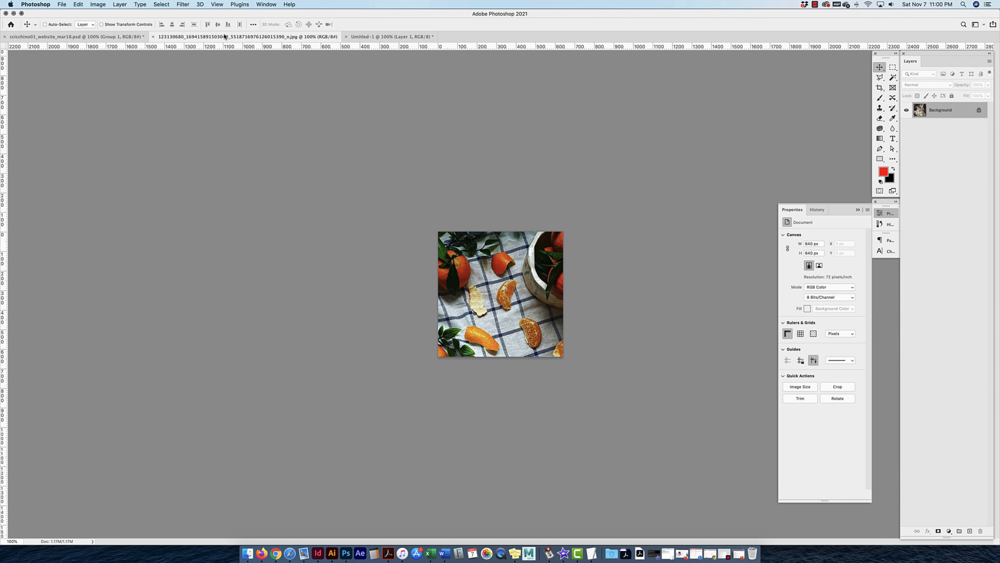
pyautogui.click(979, 112)
pyautogui.moveTo(741, 78); pyautogui.dragTo(530, 268)
pyautogui.press('super+z')
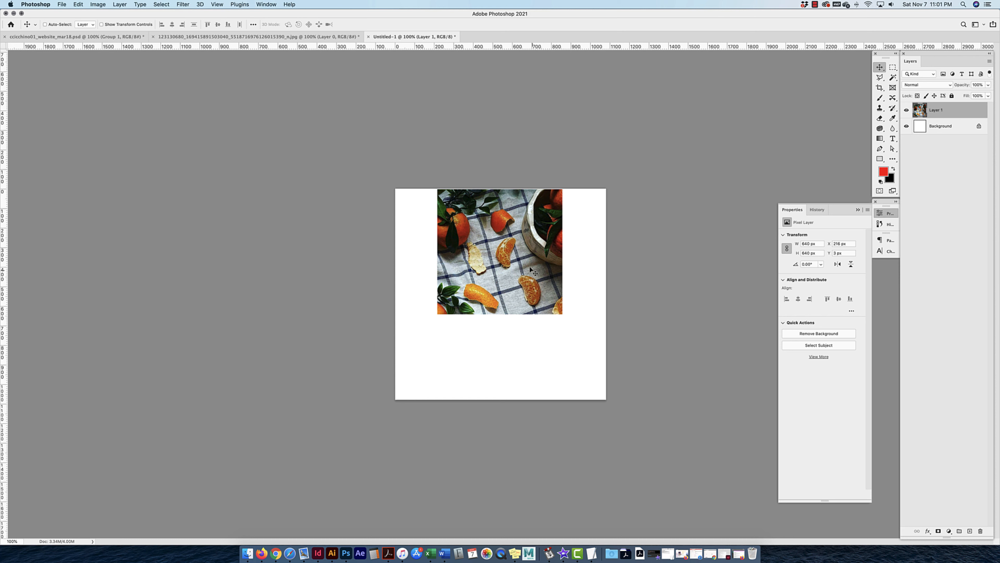
# Duplicate the orange photo layer and place the copy directly below the original, at about X 216 px, Y 658 px
pyautogui.moveTo(499, 256); pyautogui.dragTo(508, 374)
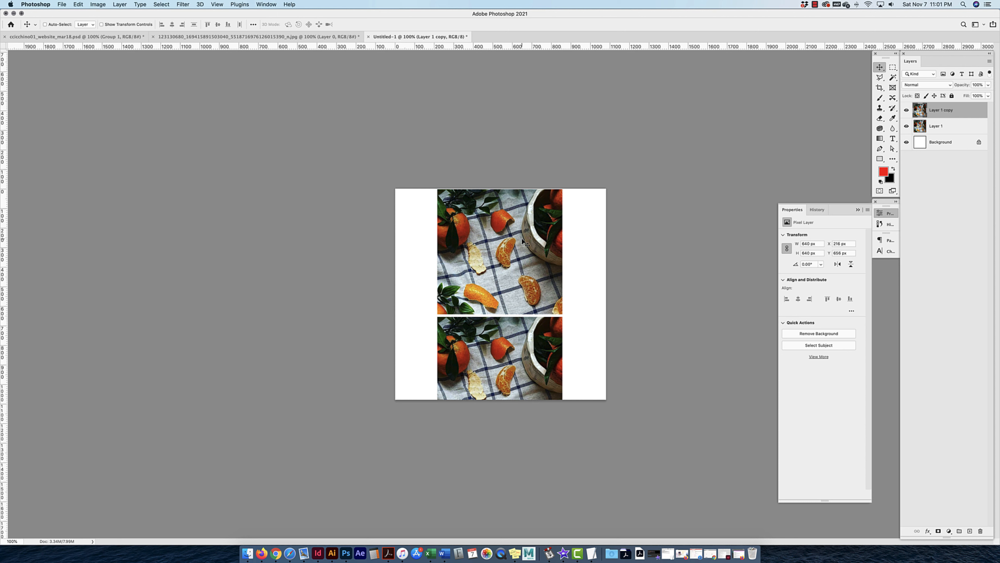
# Move the upper orange photo's layer to the top of the layer stack and convert it to a smart object
pyautogui.keyDown('super'); pyautogui.click(546, 240); pyautogui.keyUp('super')
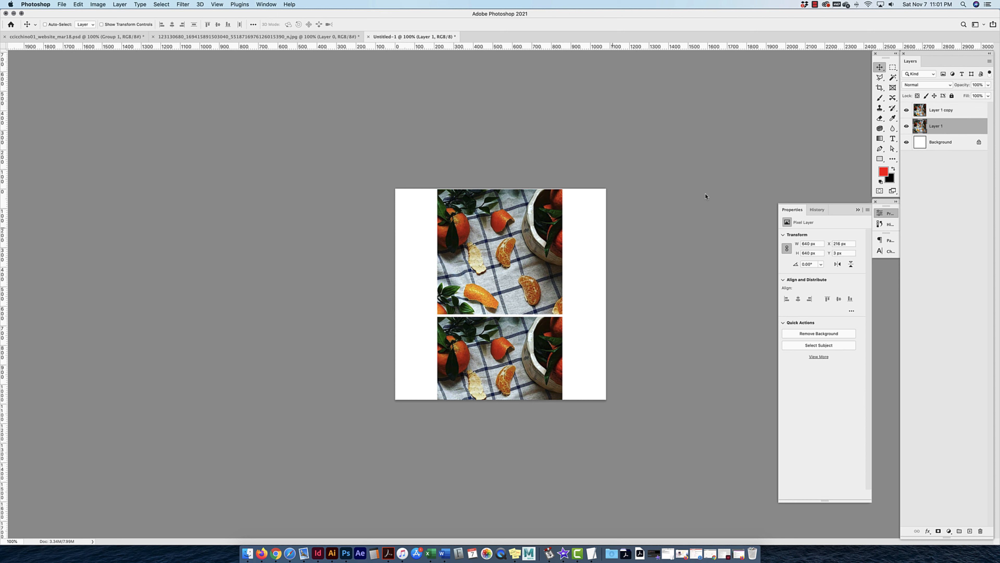
pyautogui.moveTo(962, 127); pyautogui.dragTo(964, 108)
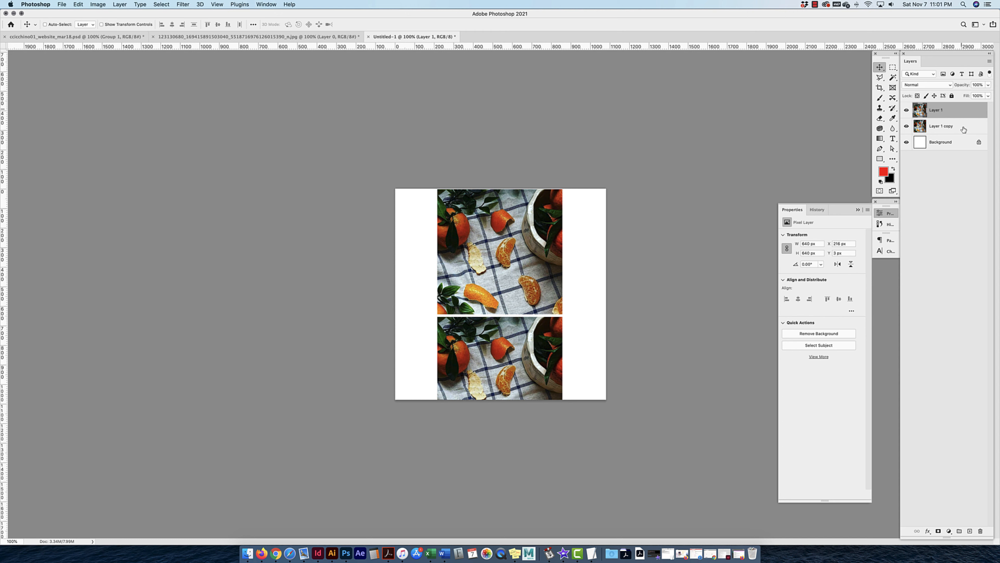
pyautogui.rightClick(955, 112)
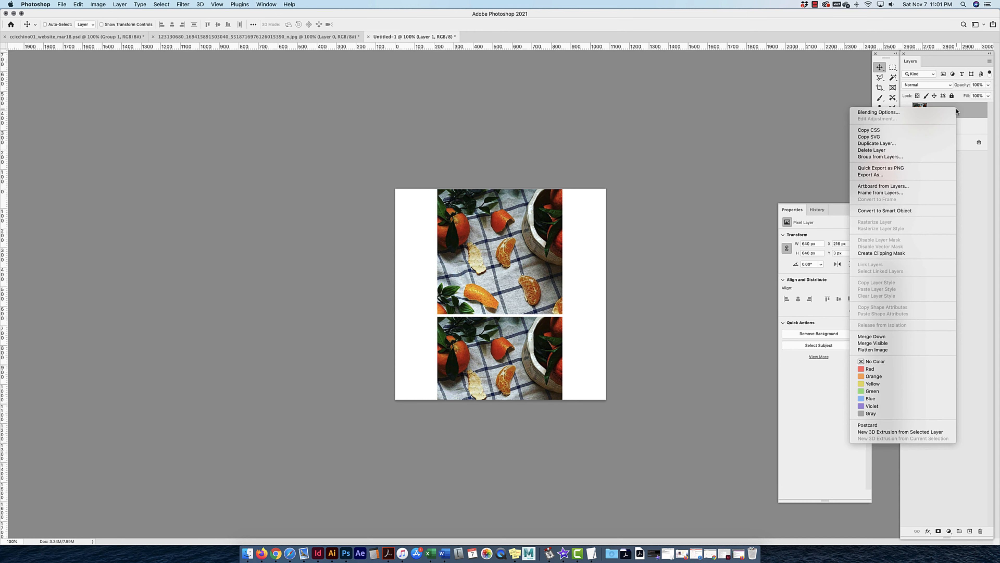
pyautogui.click(906, 211)
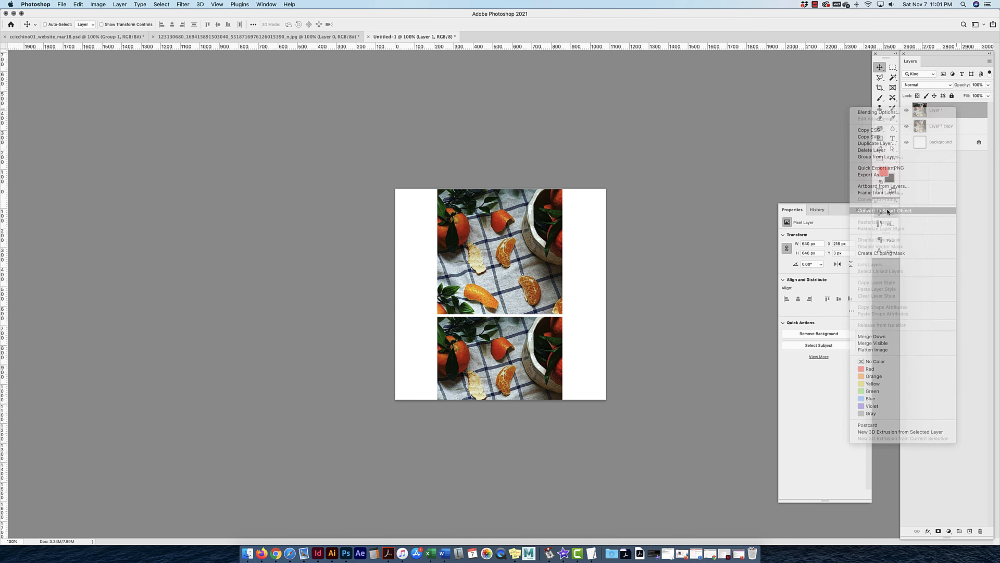
pyautogui.click(958, 127)
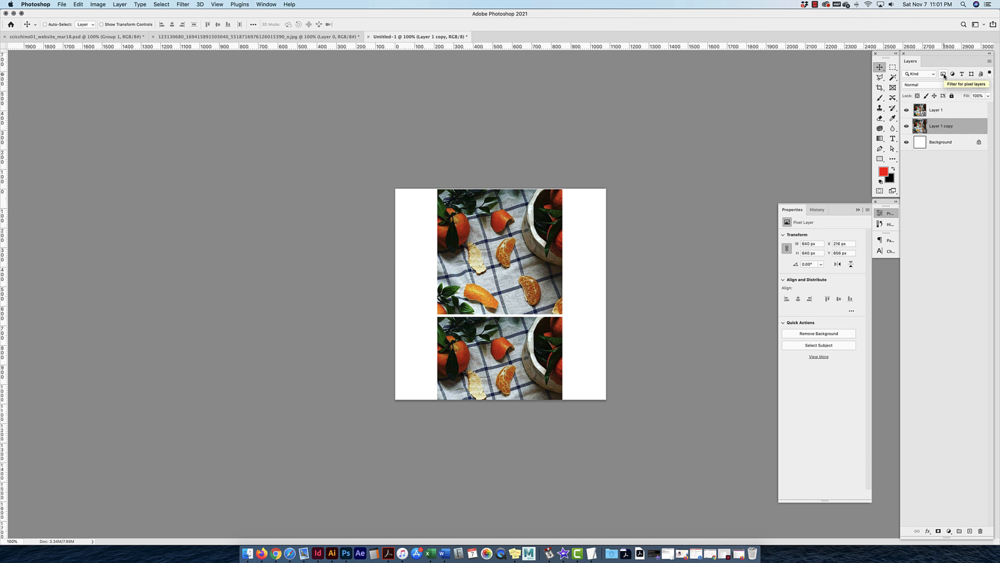
pyautogui.click(945, 110)
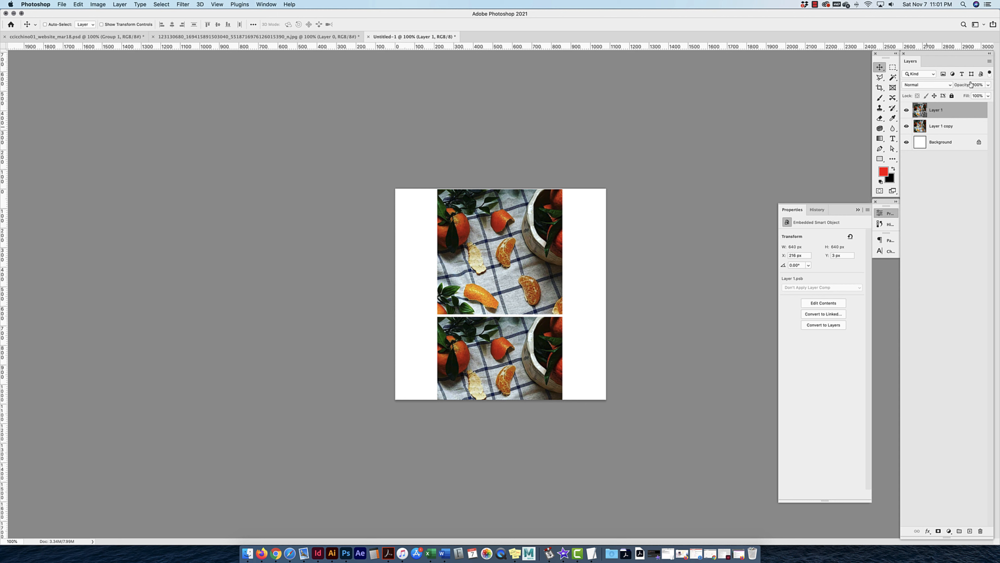
# Scale both orange photo layers together down to about 40% of their size
pyautogui.click(949, 126)
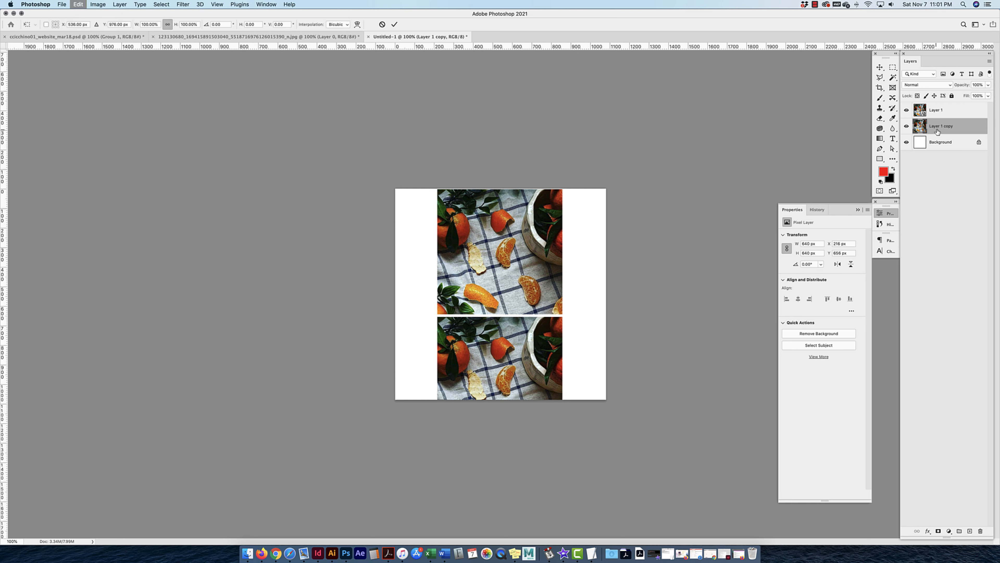
pyautogui.keyDown('shift'); pyautogui.click(951, 112); pyautogui.keyUp('shift')
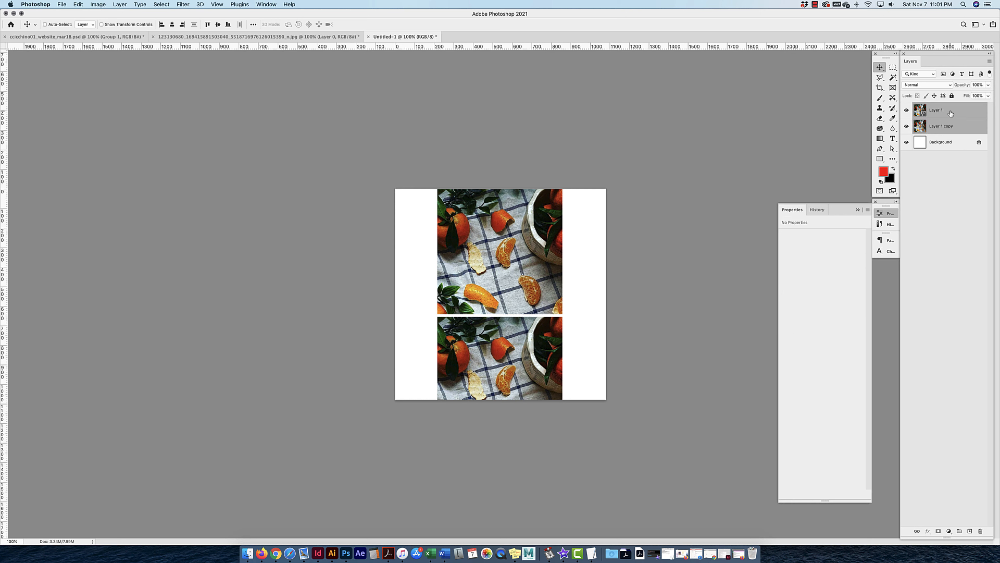
pyautogui.press('super+t')
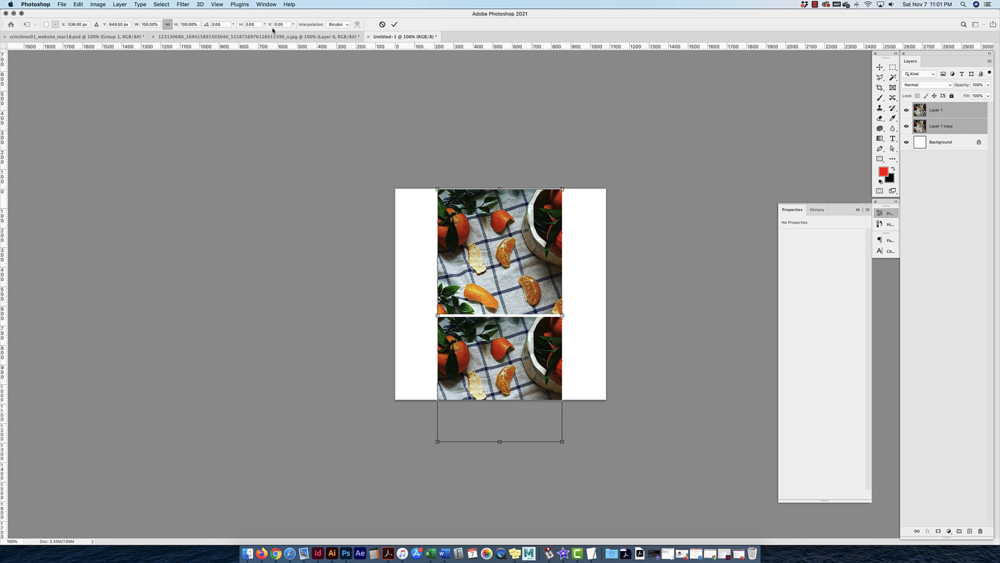
pyautogui.click(78, 5)
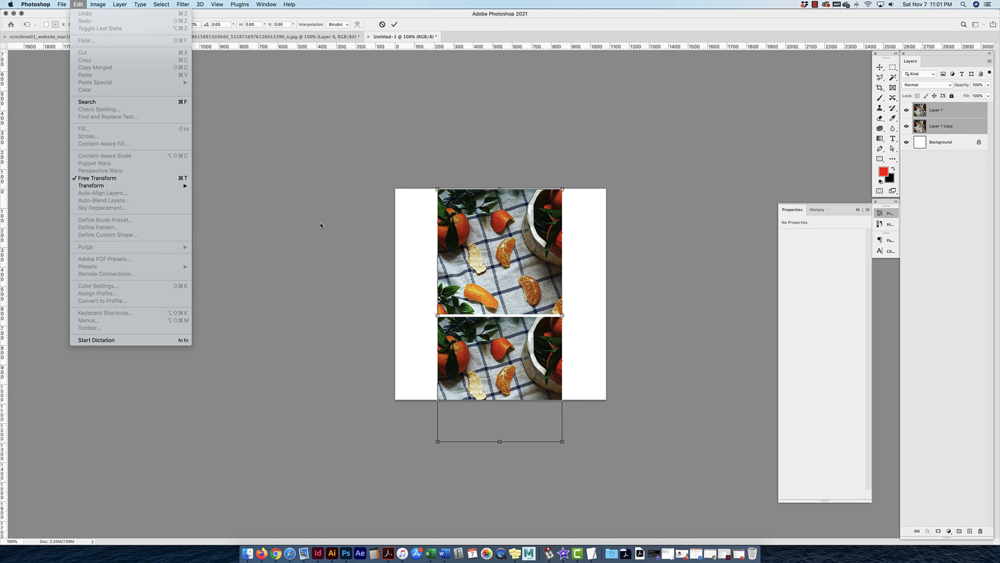
pyautogui.click(563, 442)
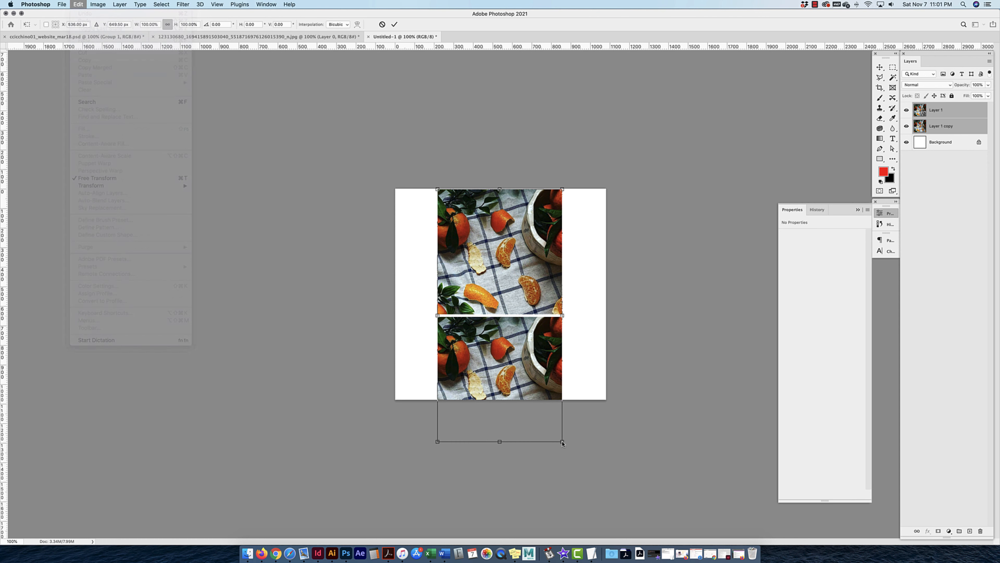
pyautogui.moveTo(562, 442); pyautogui.dragTo(474, 298)
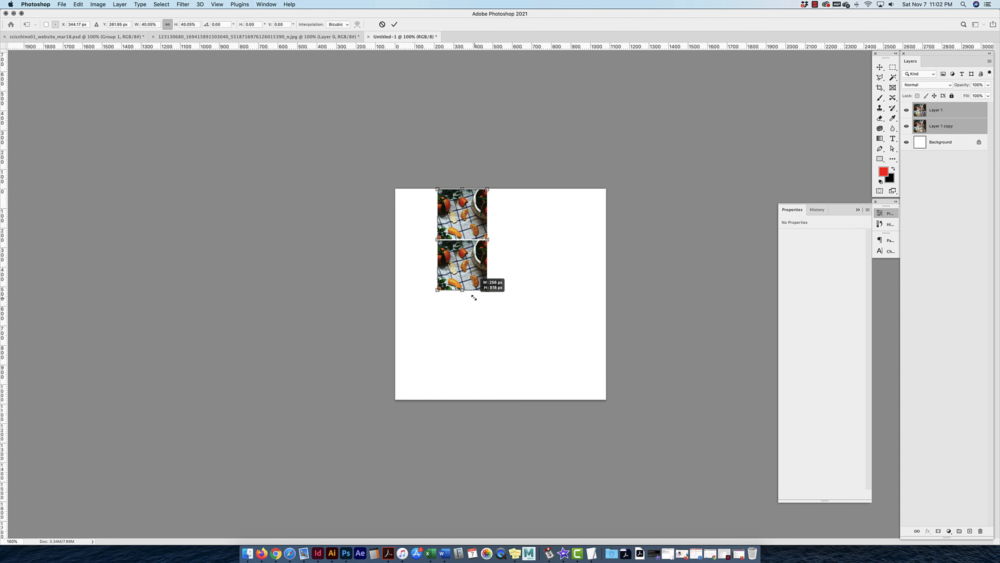
pyautogui.press('Return')
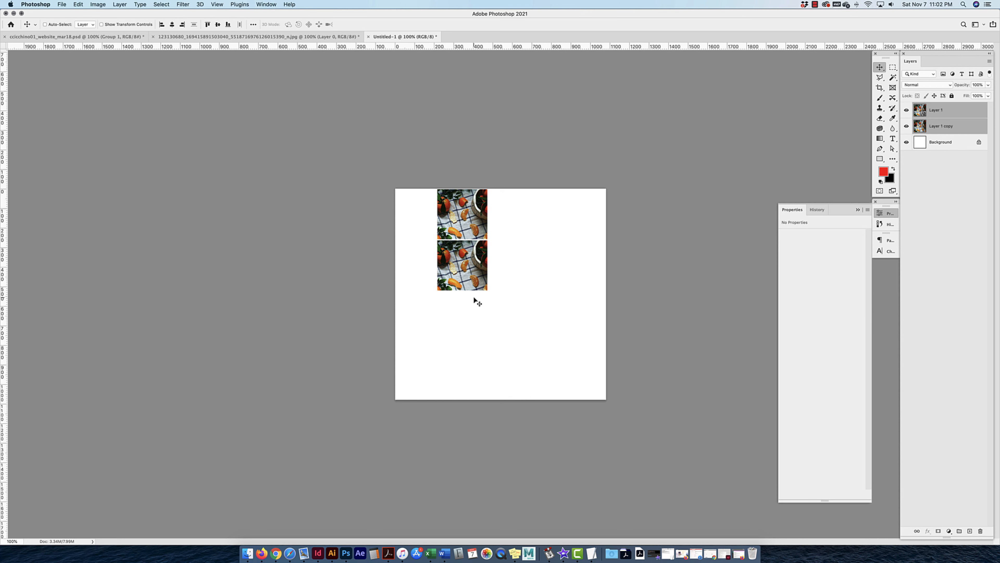
# Enlarge both orange photo layers together to about 438% and position them so the gap between them crosses the middle of the canvas
pyautogui.click(475, 300)
pyautogui.press('super+t')
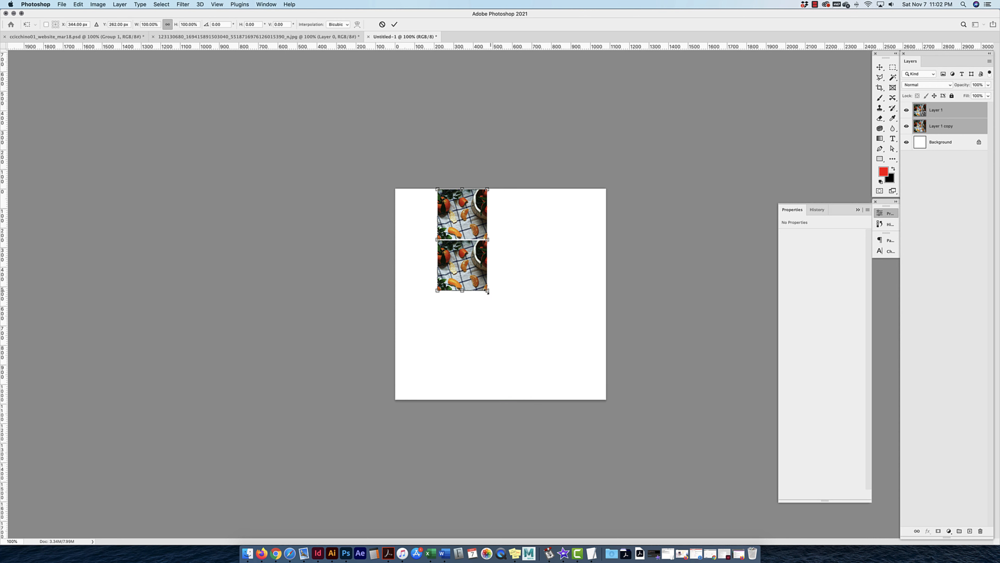
pyautogui.moveTo(488, 290); pyautogui.dragTo(611, 542)
pyautogui.moveTo(521, 264); pyautogui.dragTo(520, 236)
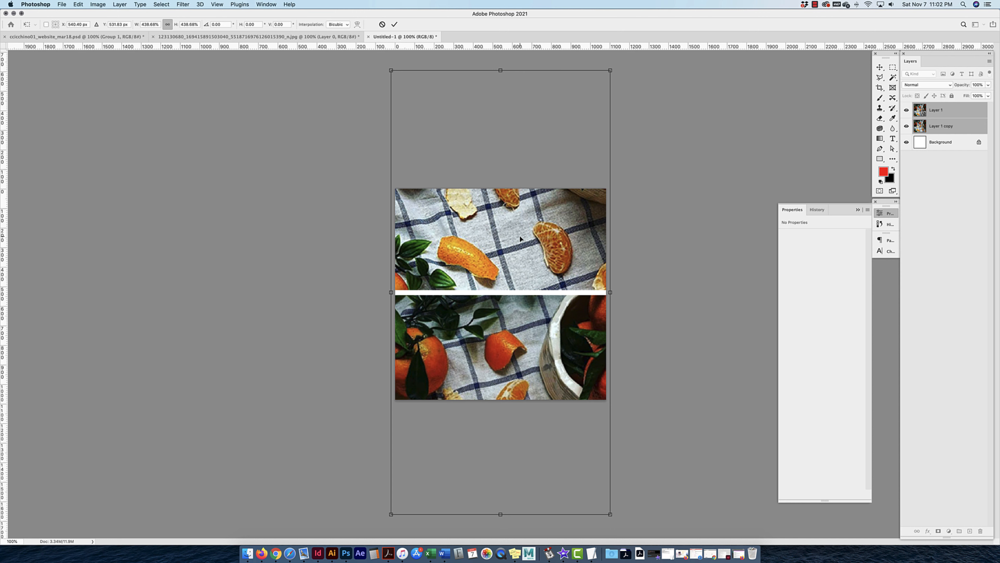
pyautogui.press('Return')
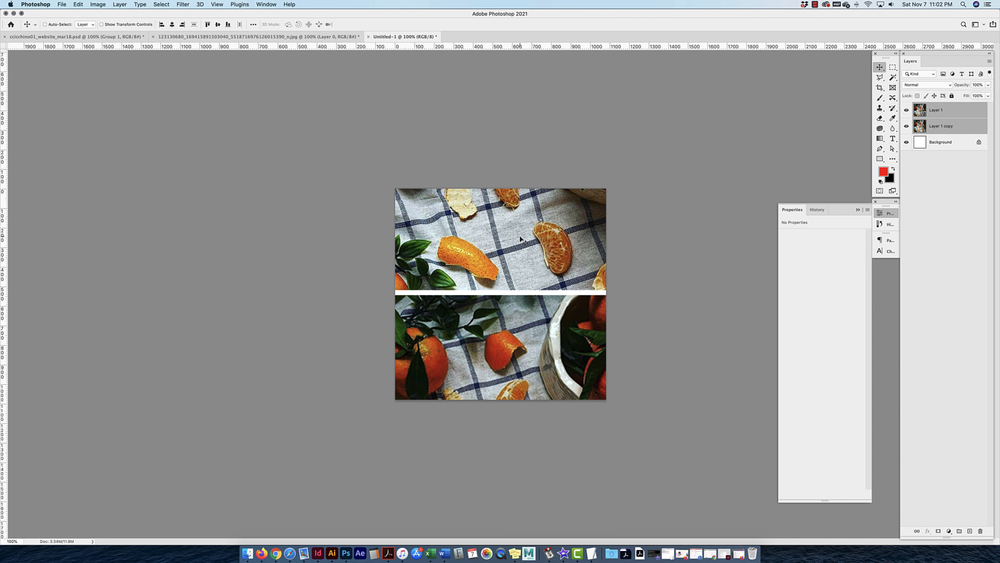
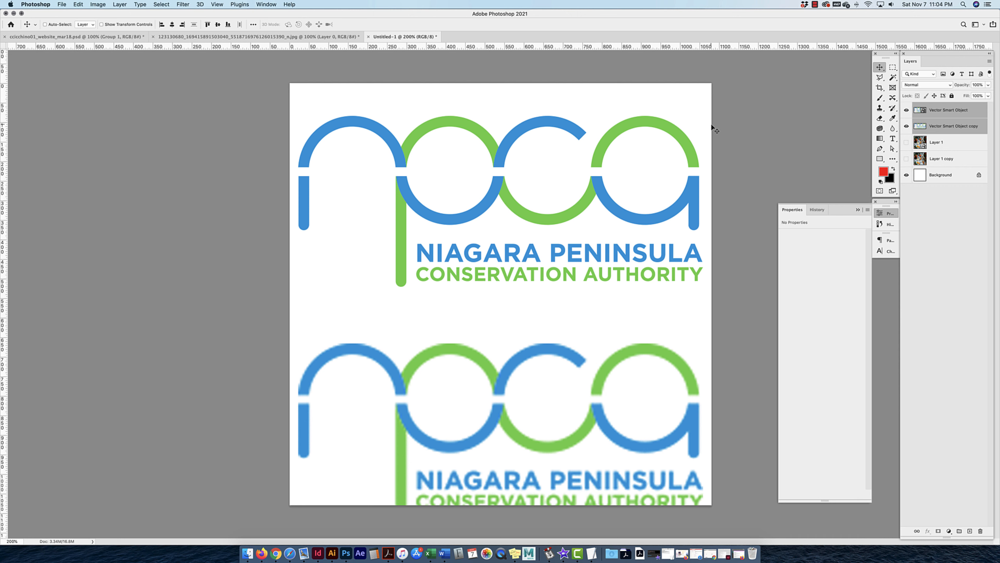
# Shrink both logo layers together to a tiny size, and enlarge them again to about 2490%, centered on the canvas
pyautogui.press('super+t')
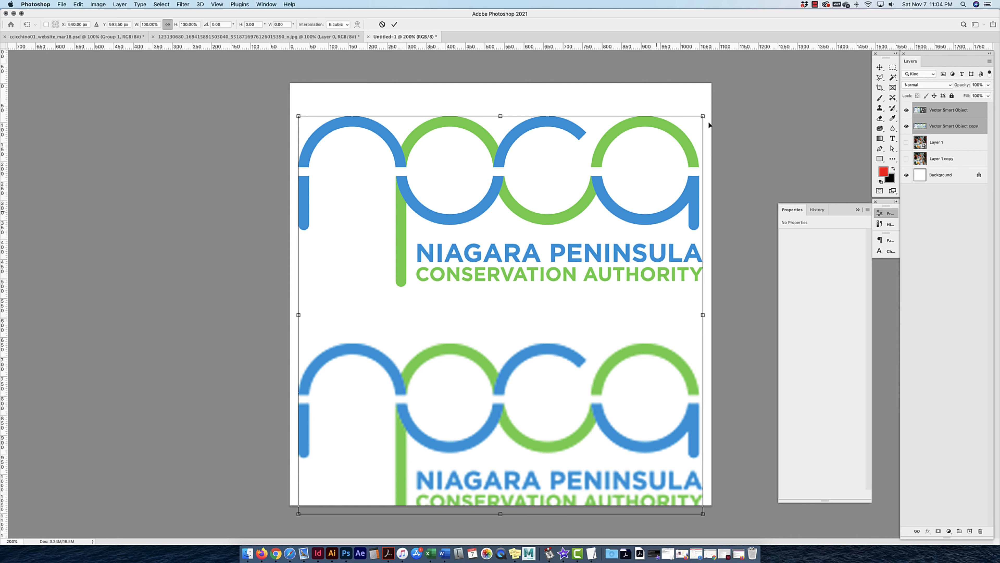
pyautogui.moveTo(703, 117)
pyautogui.mouseDown()
pyautogui.moveTo(692, 109)
pyautogui.moveTo(508, 306)
pyautogui.moveTo(697, 126)
pyautogui.mouseUp()
pyautogui.press('Return')
pyautogui.press('super+t')
pyautogui.moveTo(552, 308); pyautogui.dragTo(552, 291)
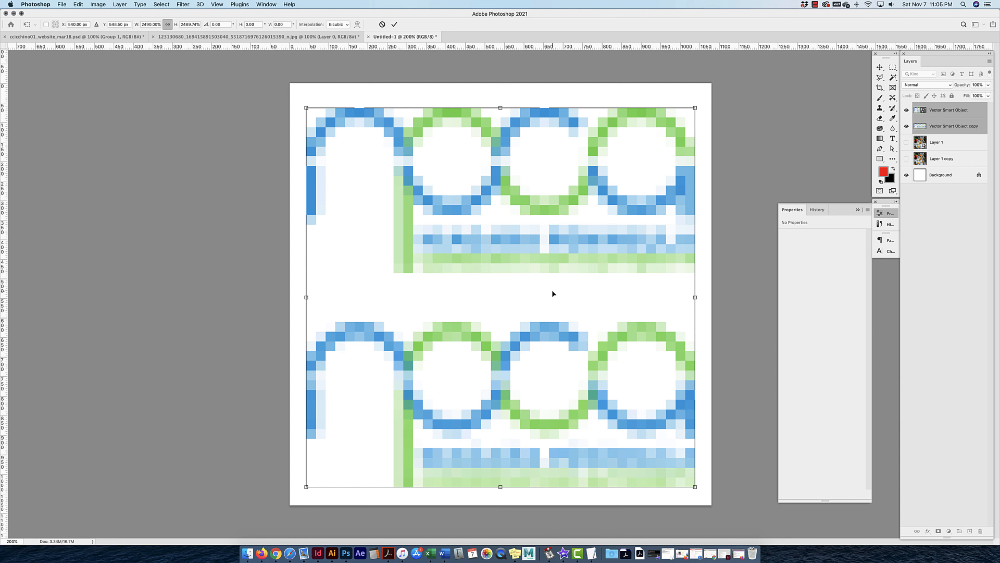
pyautogui.press('Return')
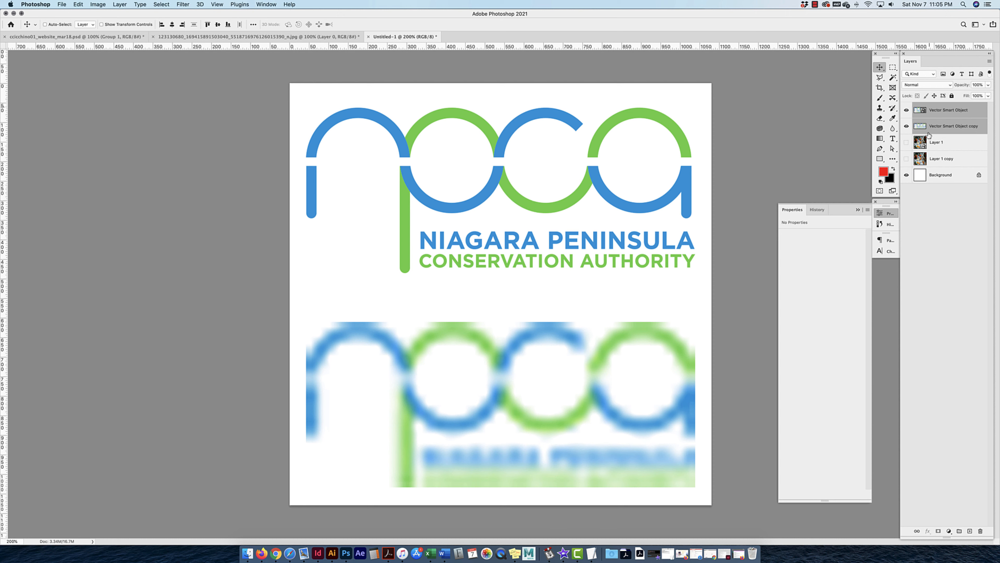
# Delete the lower logo copy's layer and open the remaining logo smart object's contents in Illustrator
pyautogui.click(953, 130)
pyautogui.moveTo(973, 130); pyautogui.dragTo(980, 530)
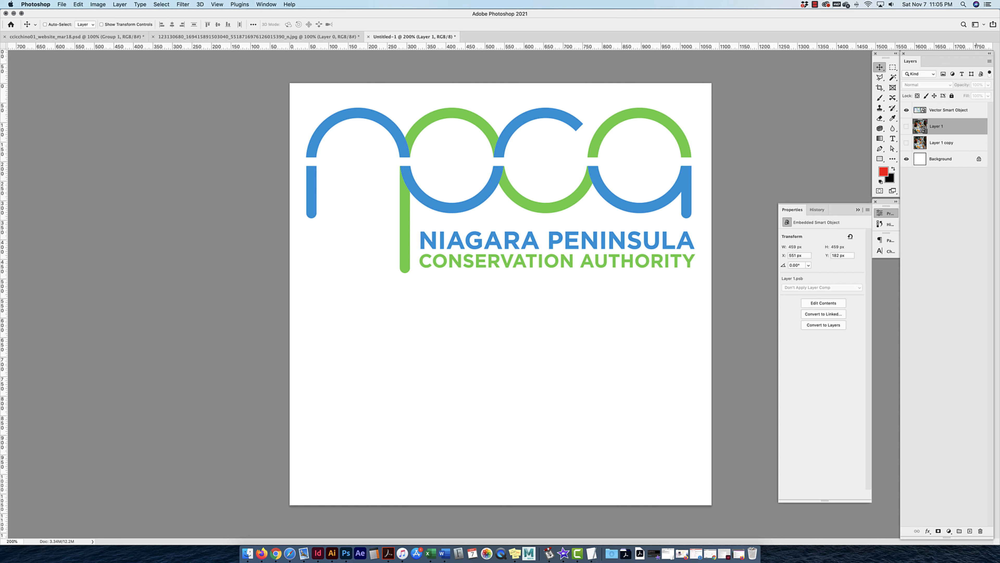
pyautogui.doubleClick(923, 111)
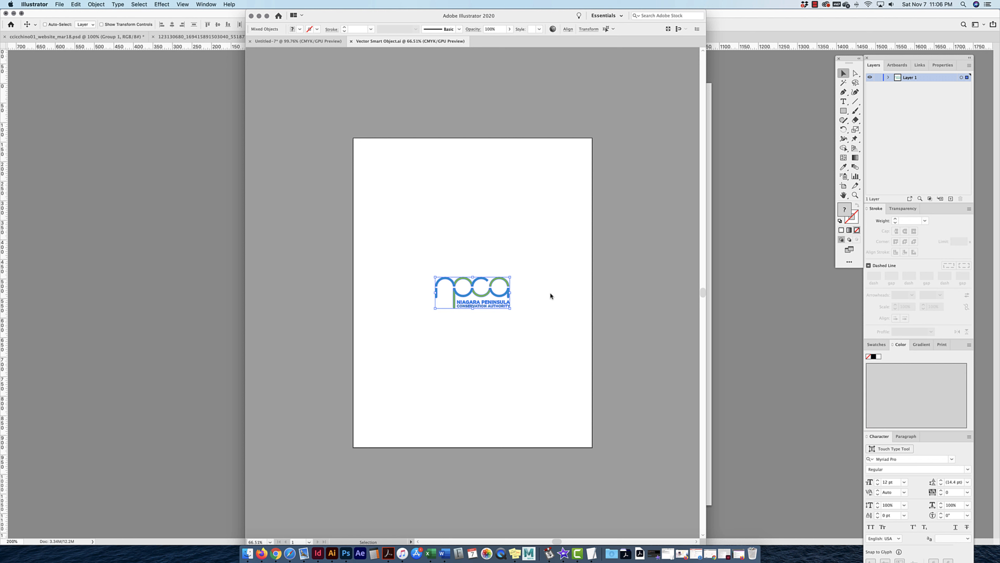
# Select all green parts of the logo with the Magic Wand and recolor their fill to a dark purplish blue
pyautogui.click(531, 247)
pyautogui.press('super+equal')
pyautogui.press('super+equal')
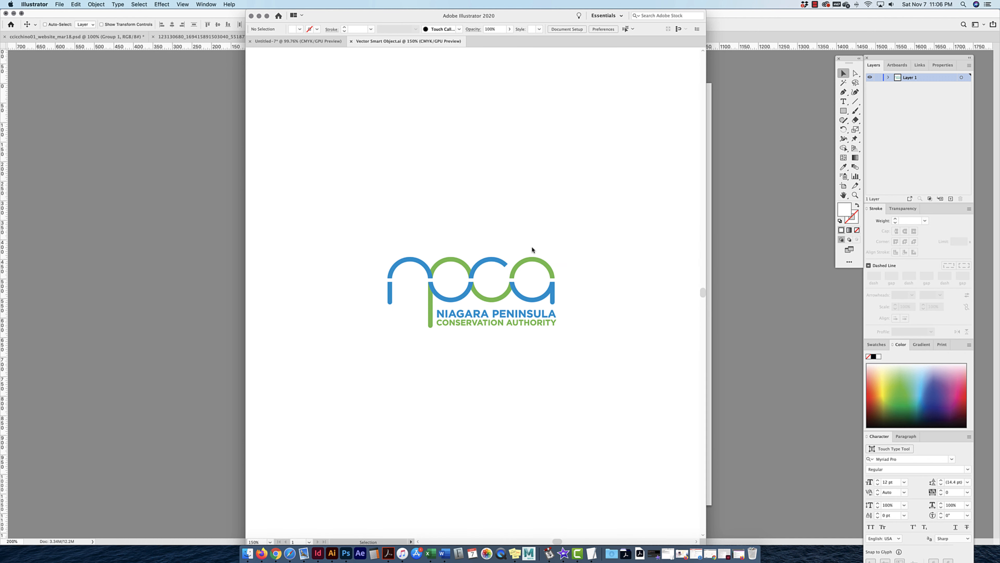
pyautogui.click(844, 83)
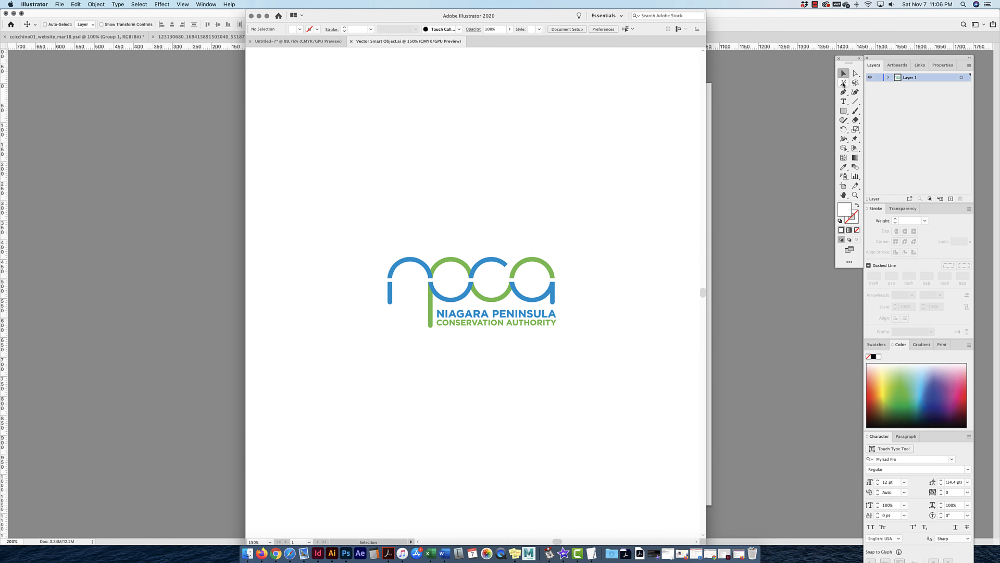
pyautogui.click(550, 268)
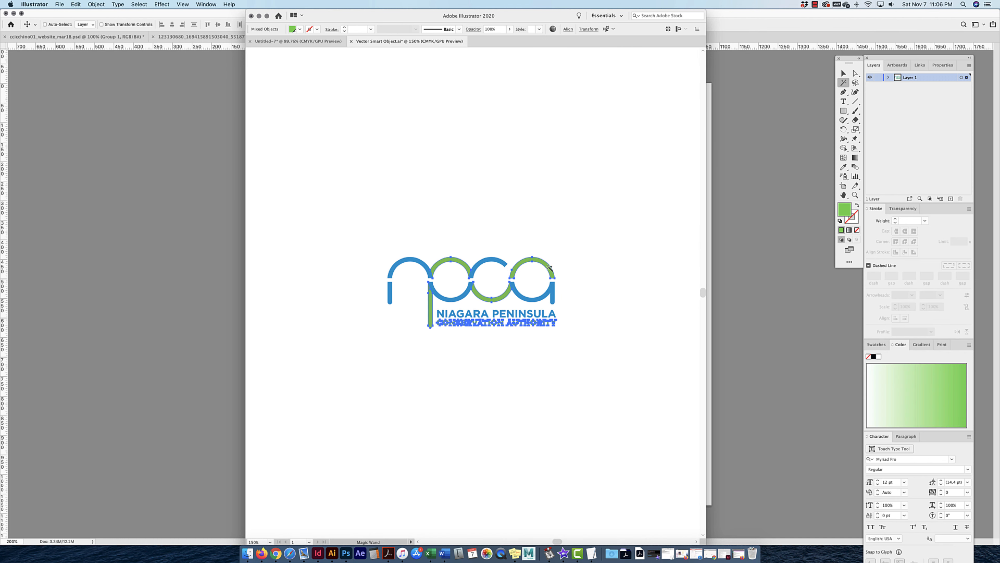
pyautogui.click(877, 345)
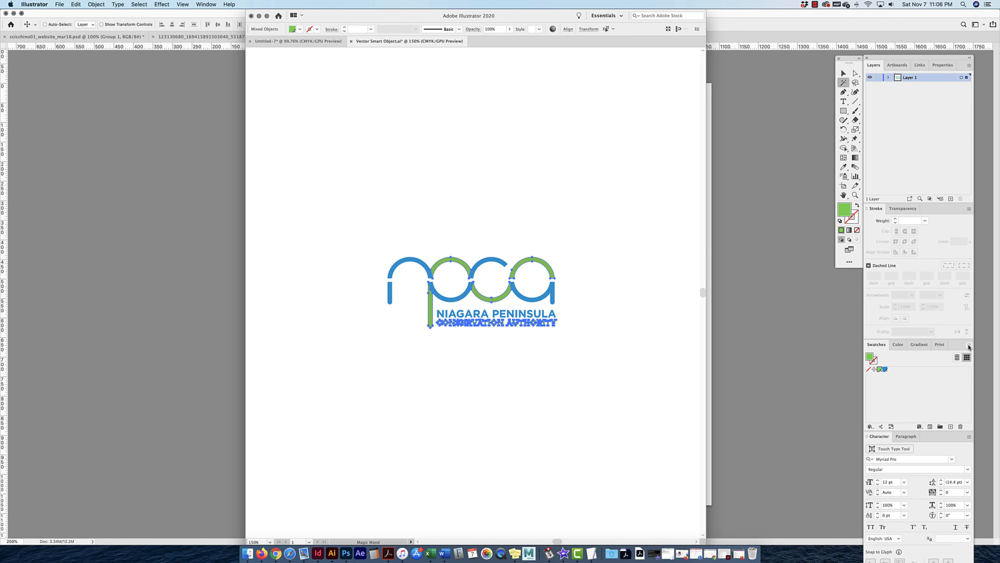
pyautogui.click(900, 345)
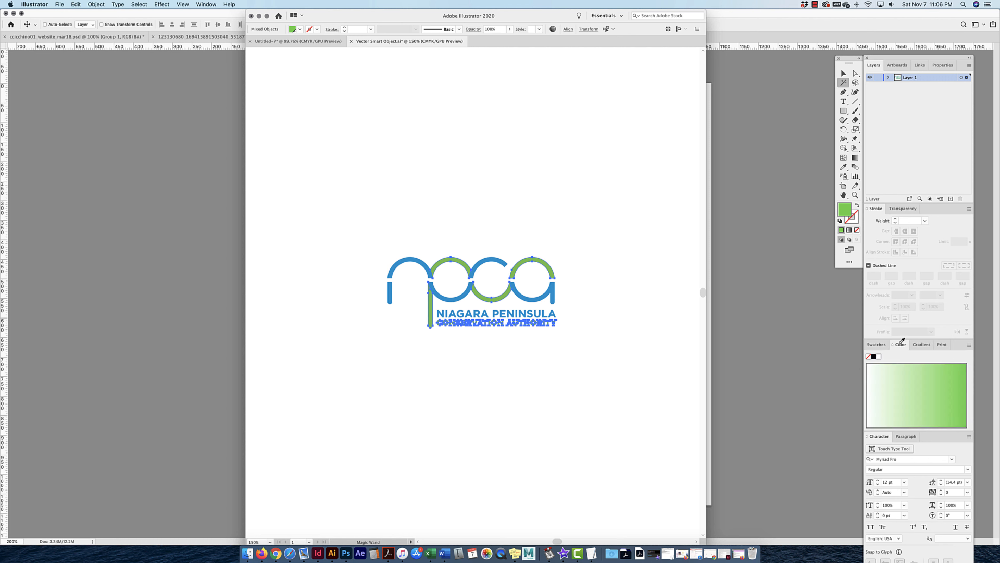
pyautogui.click(968, 343)
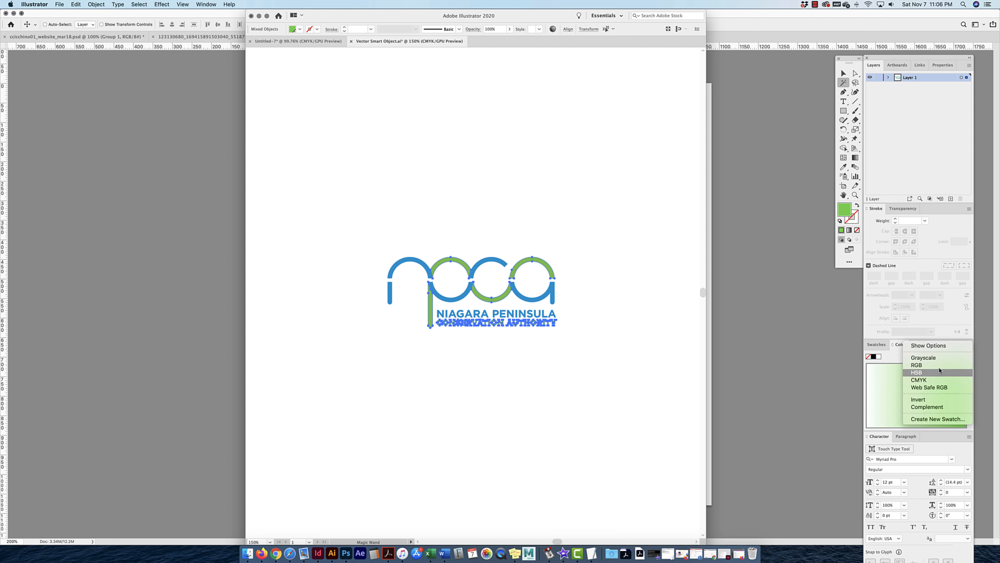
pyautogui.click(915, 395)
pyautogui.click(915, 395)
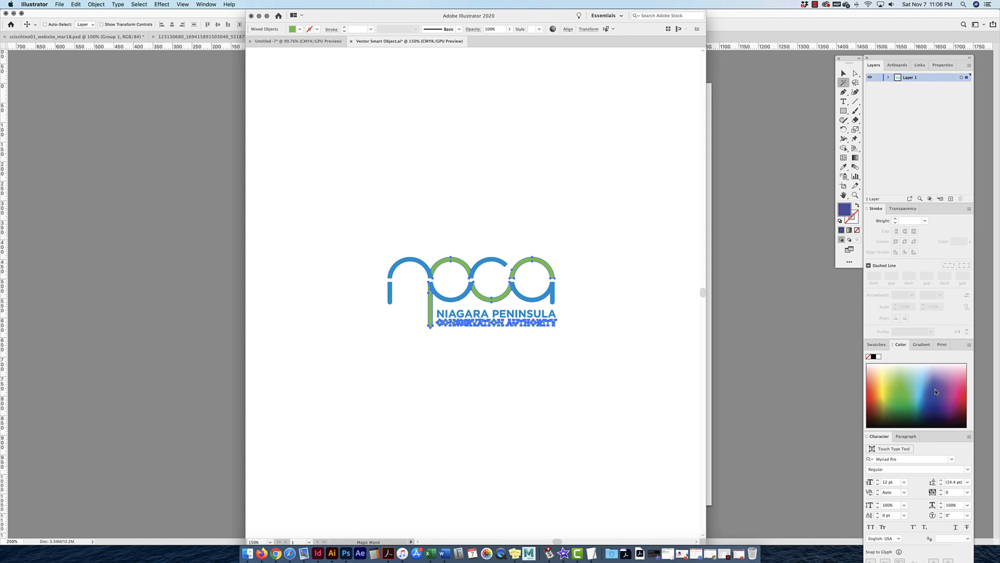
pyautogui.click(844, 73)
pyautogui.click(700, 123)
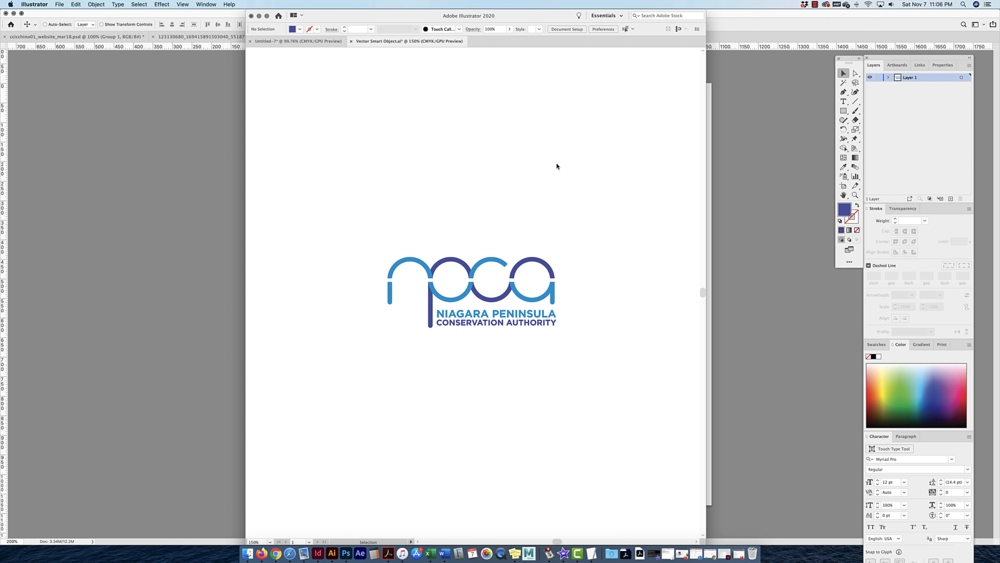
# Save and close the recolored logo document, and switch back to Photoshop
pyautogui.moveTo(577, 220); pyautogui.dragTo(386, 356)
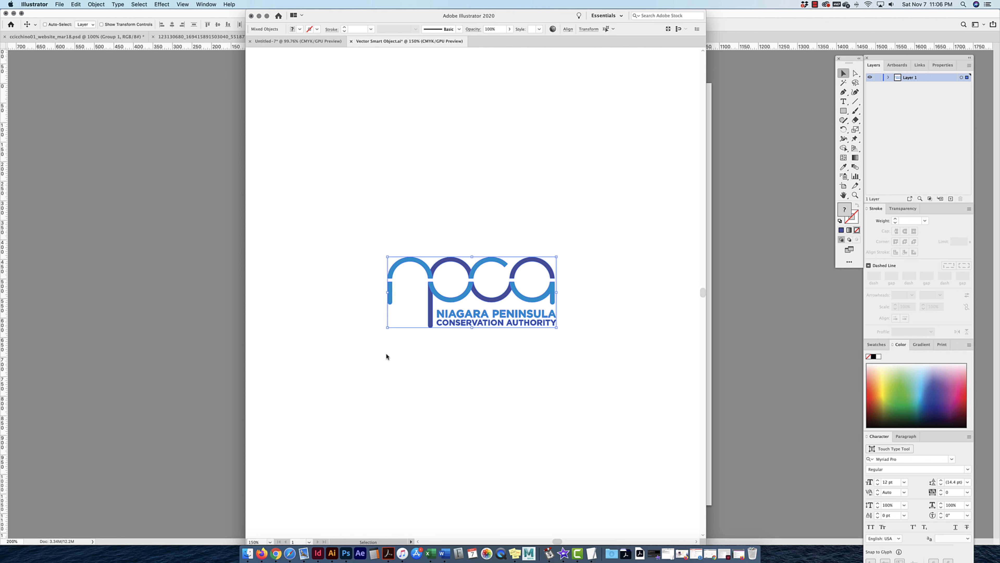
pyautogui.press('a')
pyautogui.press('super+s')
pyautogui.press('super+w')
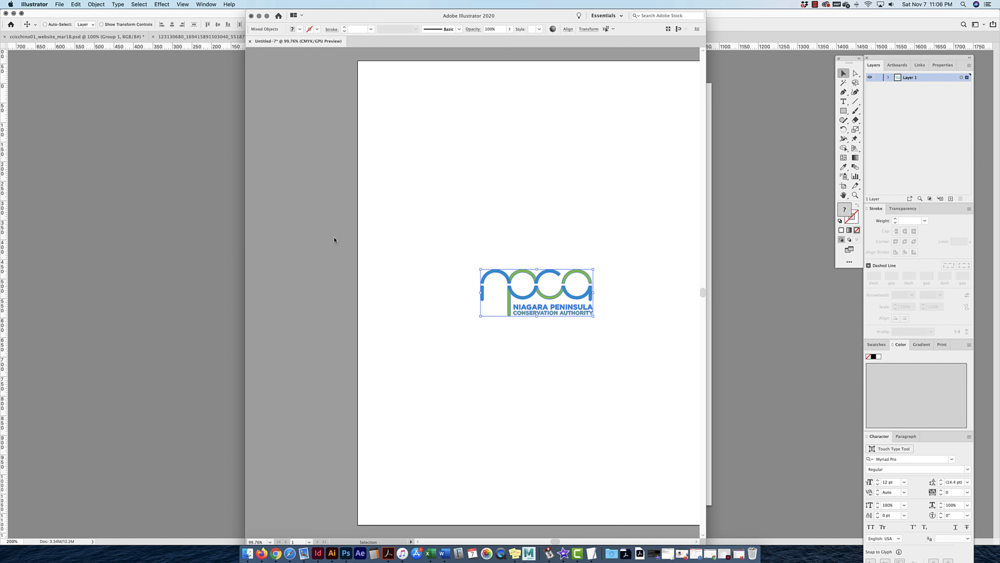
pyautogui.click(206, 221)
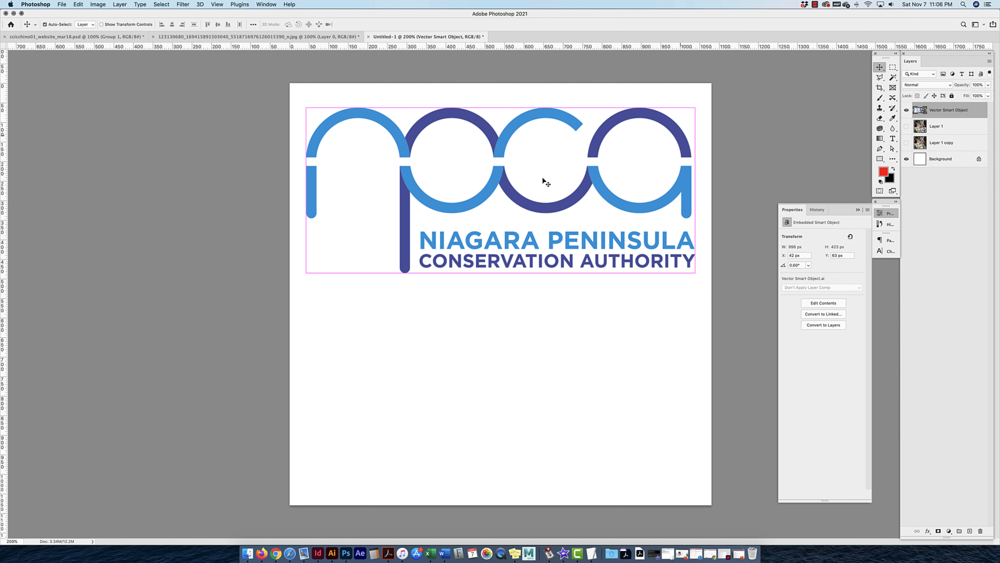
# Scale the logo to about 442 by 189 px near the canvas's upper edge and place two duplicates below, the lowest at about X 185, Y 823 px
pyautogui.press('super+t')
pyautogui.moveTo(695, 107); pyautogui.dragTo(586, 155)
pyautogui.moveTo(499, 222); pyautogui.dragTo(442, 160)
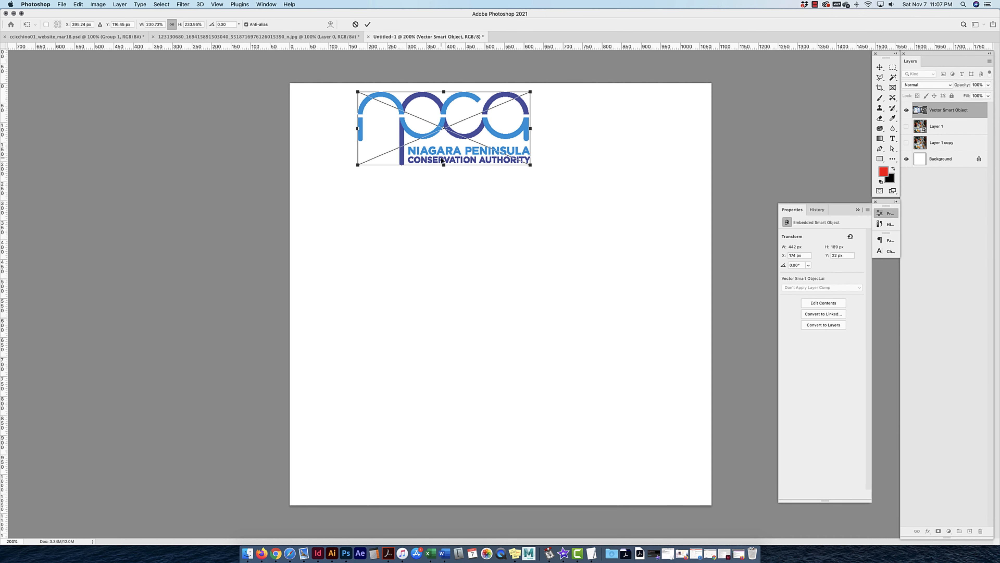
pyautogui.press('Return')
pyautogui.moveTo(469, 192); pyautogui.dragTo(474, 476)
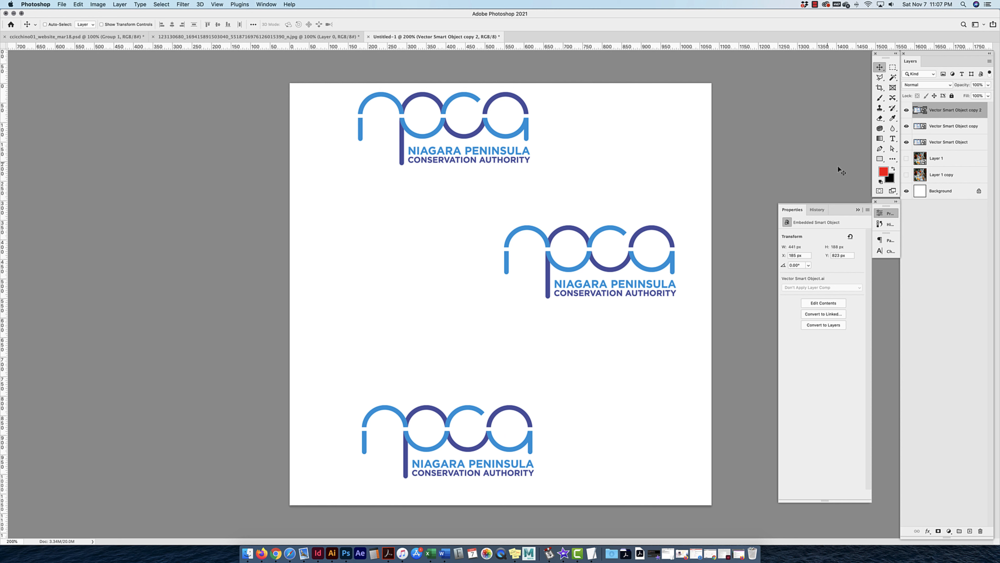
# Move the middle logo to about X 545, Y 393 px and open its smart object contents in Illustrator
pyautogui.keyDown('super'); pyautogui.click(596, 245); pyautogui.keyUp('super')
pyautogui.moveTo(595, 246); pyautogui.dragTo(594, 257)
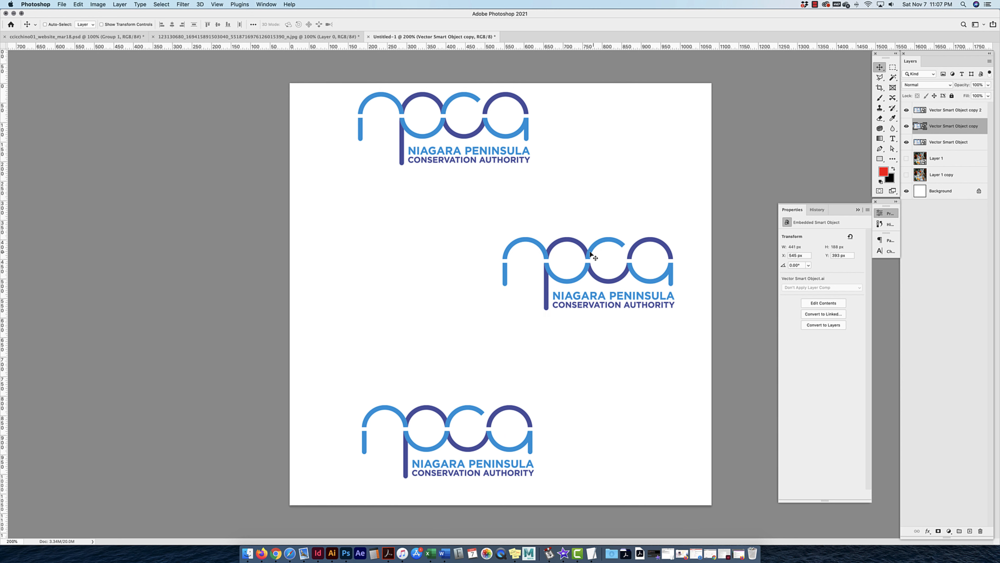
pyautogui.doubleClick(920, 126)
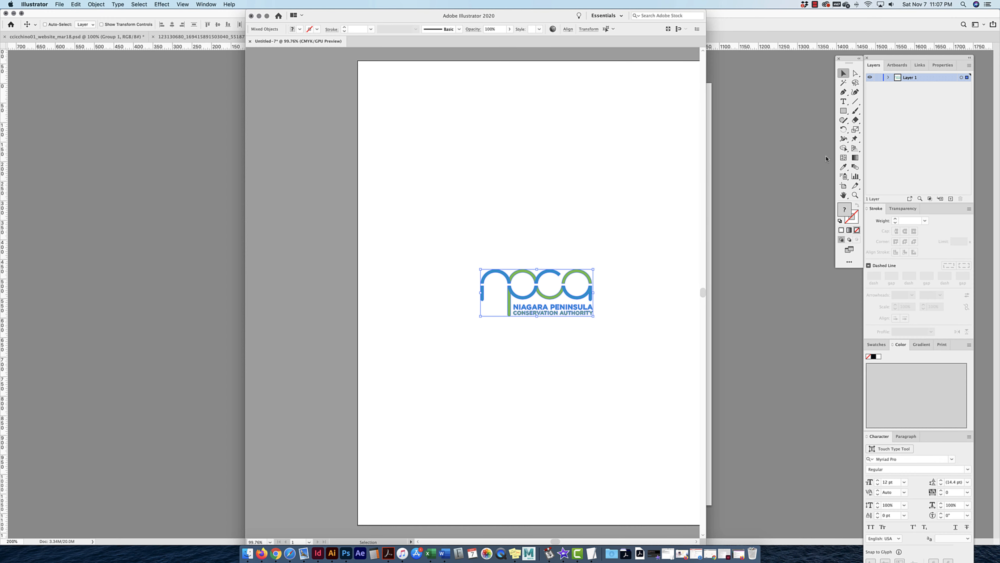
# Select all purple parts of the logo with the Magic Wand, recolor their fill to red, and deselect the artwork
pyautogui.click(843, 83)
pyautogui.click(532, 262)
pyautogui.moveTo(905, 404); pyautogui.dragTo(963, 399)
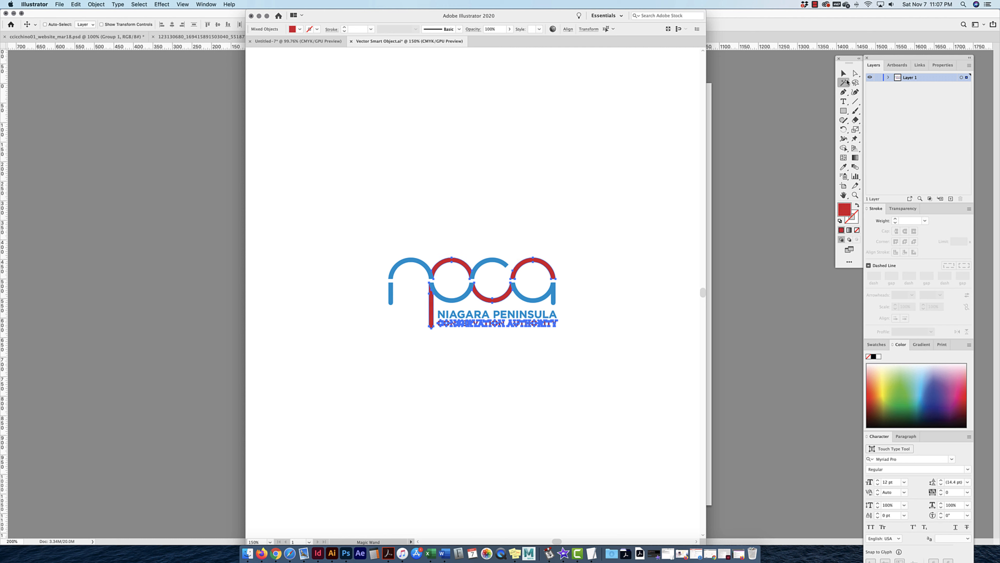
pyautogui.click(843, 73)
pyautogui.click(564, 213)
# Save and close the red and blue logo document, and return to Photoshop
pyautogui.press('super+s')
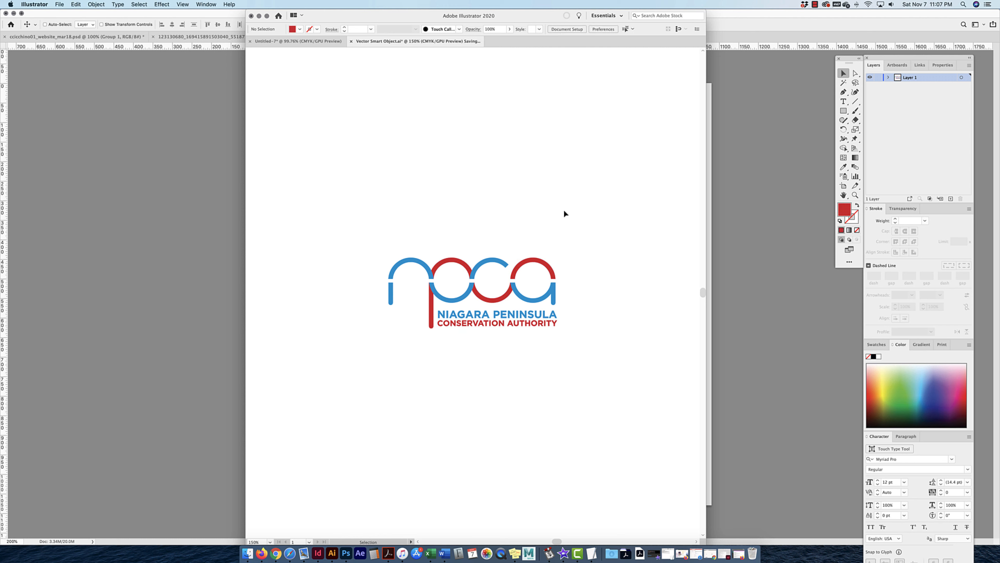
pyautogui.press('super+w')
pyautogui.click(186, 221)
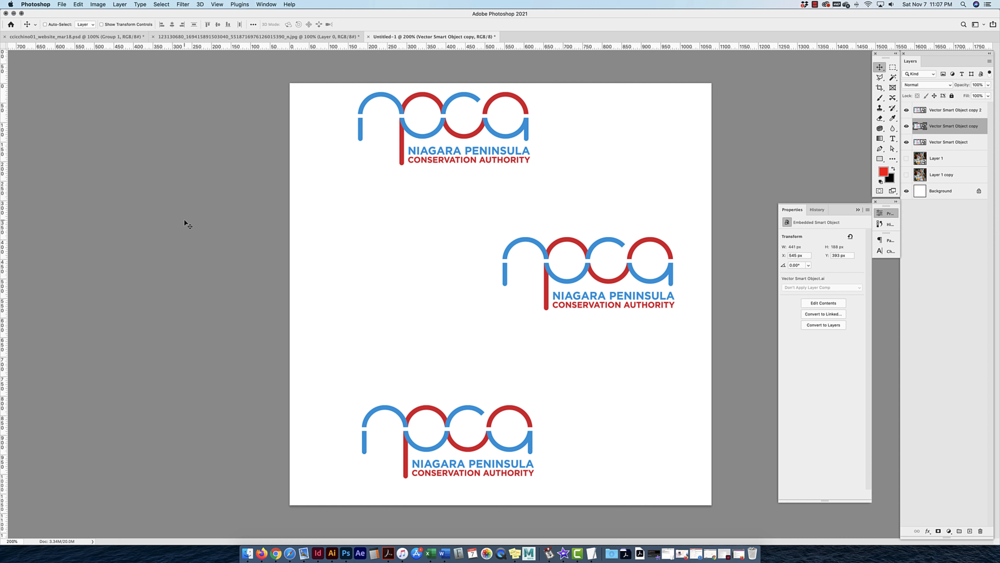
# Delete the two lower logo layers in the stack, move the remaining logo to about X 312, Y 238 px, and duplicate it below at Y 524 px
pyautogui.keyDown('shift'); pyautogui.click(956, 142); pyautogui.keyUp('shift')
pyautogui.press('Delete')
pyautogui.moveTo(486, 113); pyautogui.dragTo(540, 197)
pyautogui.keyDown('alt'); pyautogui.moveTo(540, 197); pyautogui.dragTo(541, 308); pyautogui.keyUp('alt')
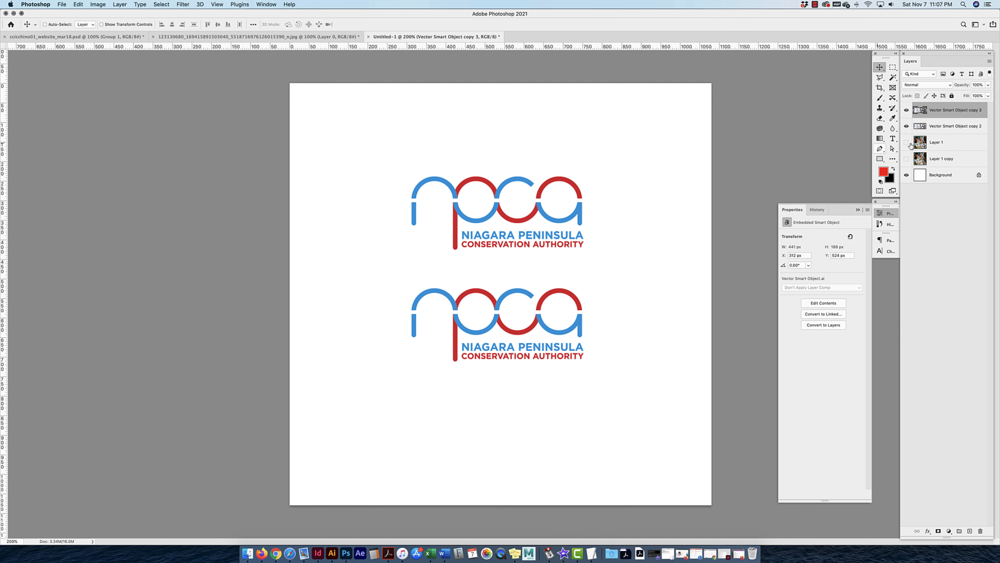
# Rasterize the upper logo's layer, Vector Smart Object copy 2, and briefly hide the other logo to tell them apart
pyautogui.click(956, 126)
pyautogui.rightClick(956, 126)
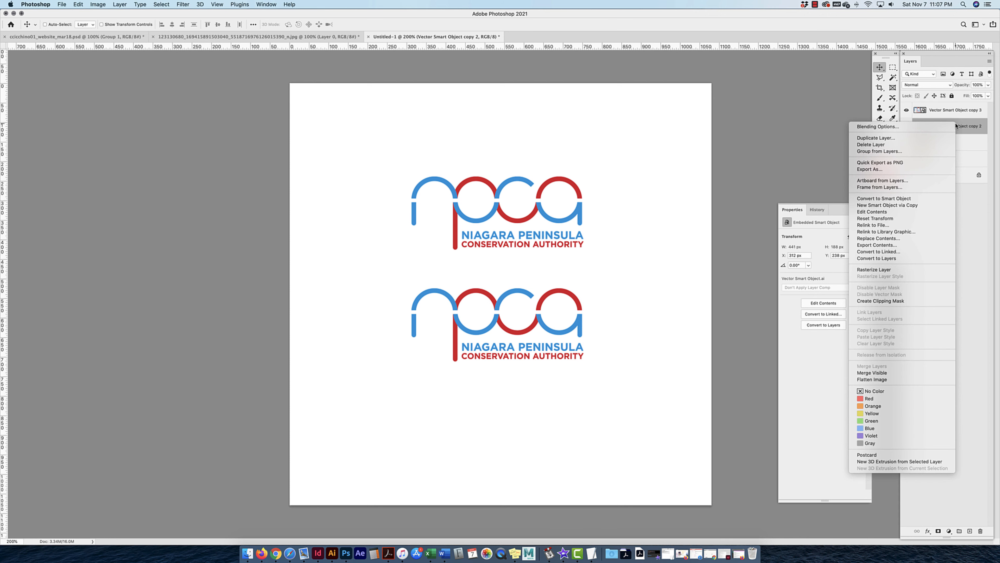
pyautogui.click(874, 270)
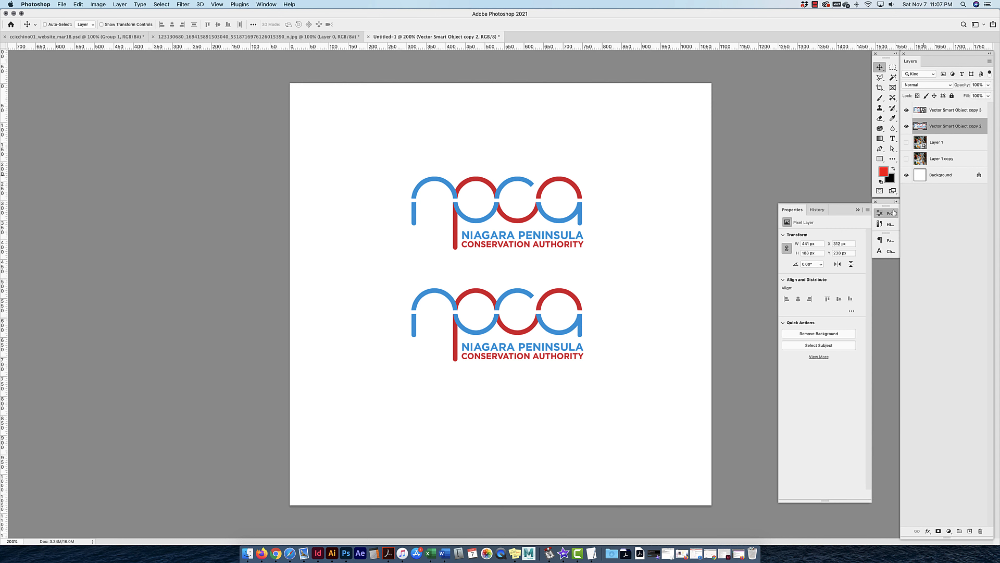
pyautogui.click(907, 111)
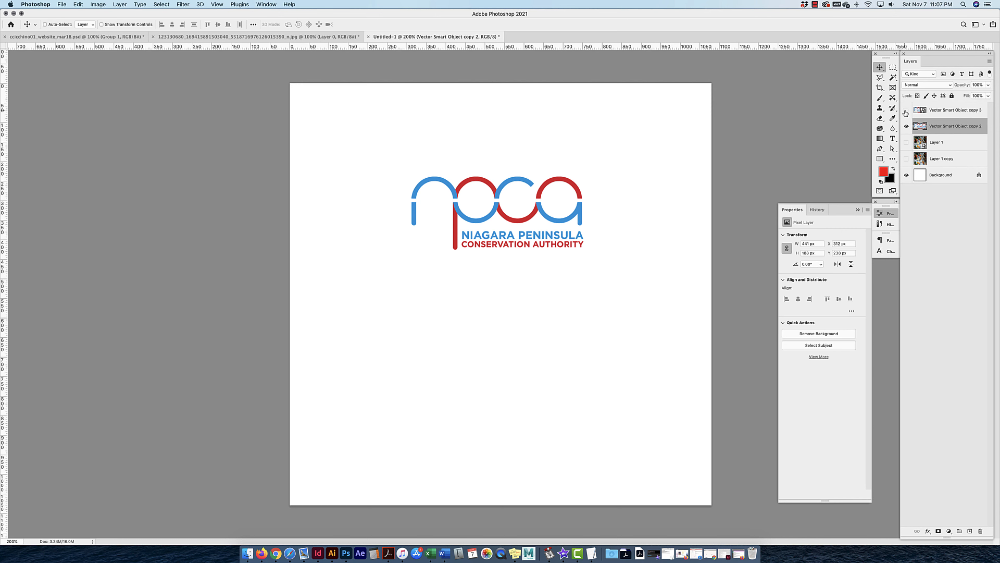
pyautogui.click(907, 111)
# Swap the two logos, placing the smart object at about Y 182 px and the rasterized one at about Y 467 px, and select the rasterized layer
pyautogui.moveTo(582, 296); pyautogui.dragTo(583, 152)
pyautogui.moveTo(583, 214); pyautogui.dragTo(582, 300)
pyautogui.moveTo(580, 169); pyautogui.dragTo(580, 180)
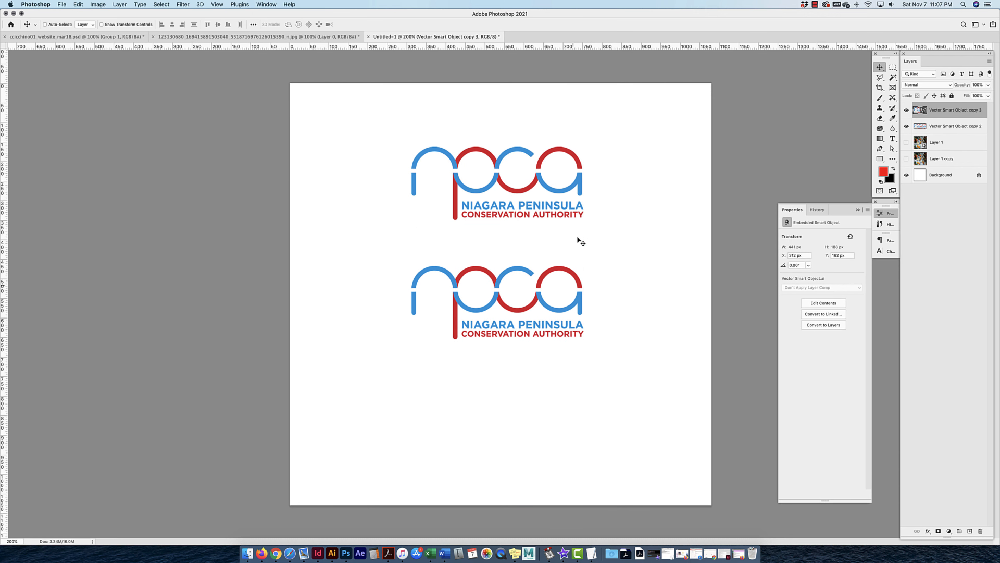
pyautogui.keyDown('super'); pyautogui.click(576, 282); pyautogui.keyUp('super')
pyautogui.keyDown('super'); pyautogui.click(582, 289); pyautogui.keyUp('super')
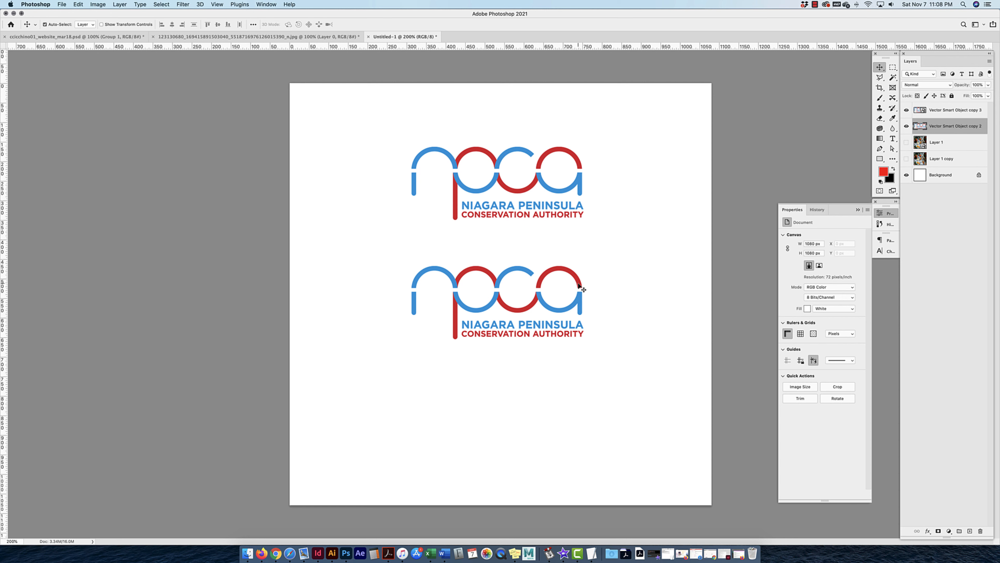
pyautogui.click(906, 126)
pyautogui.click(907, 126)
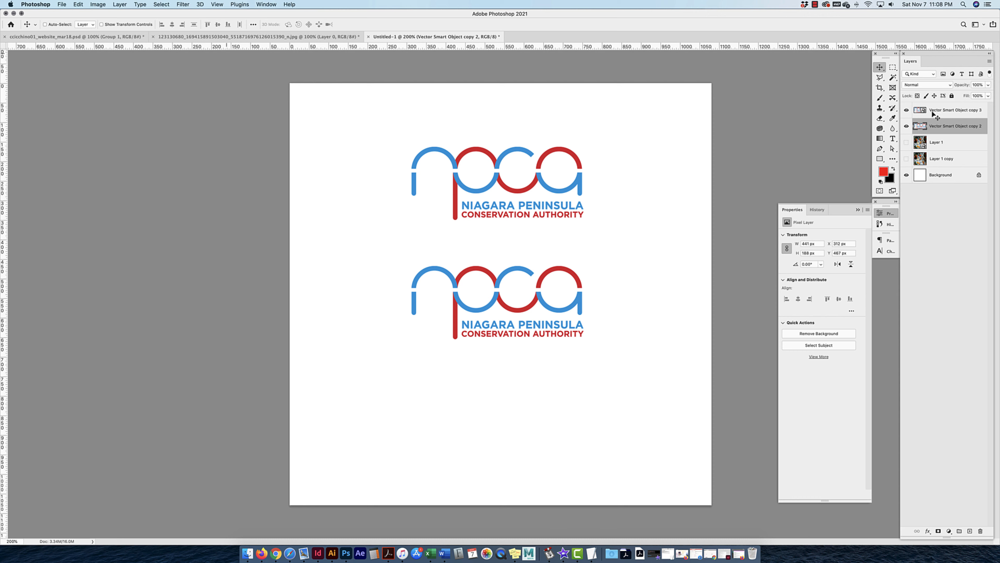
# Apply a Gaussian Blur with the preset radius to the lower, rasterized logo
pyautogui.click(184, 4)
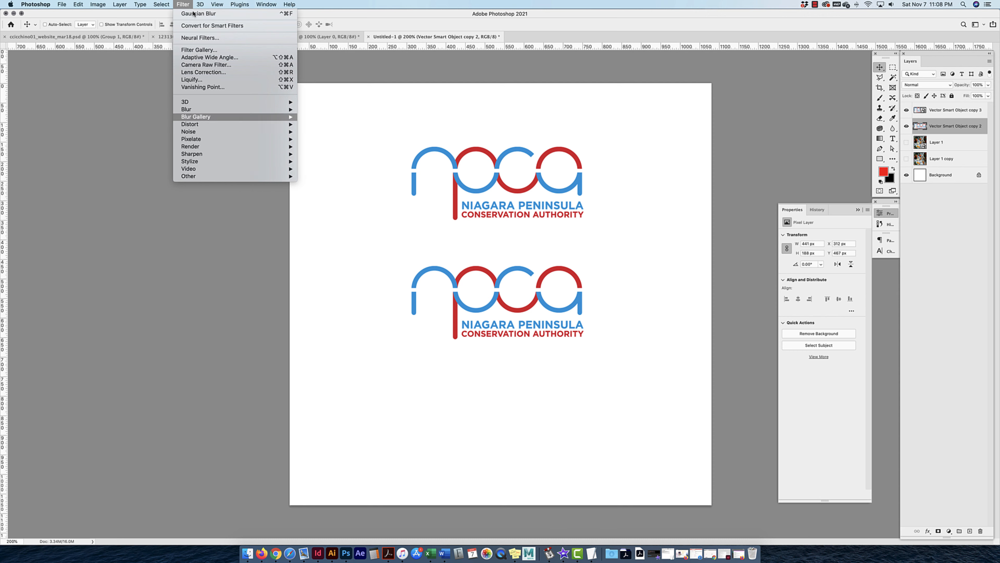
pyautogui.moveTo(276, 110)
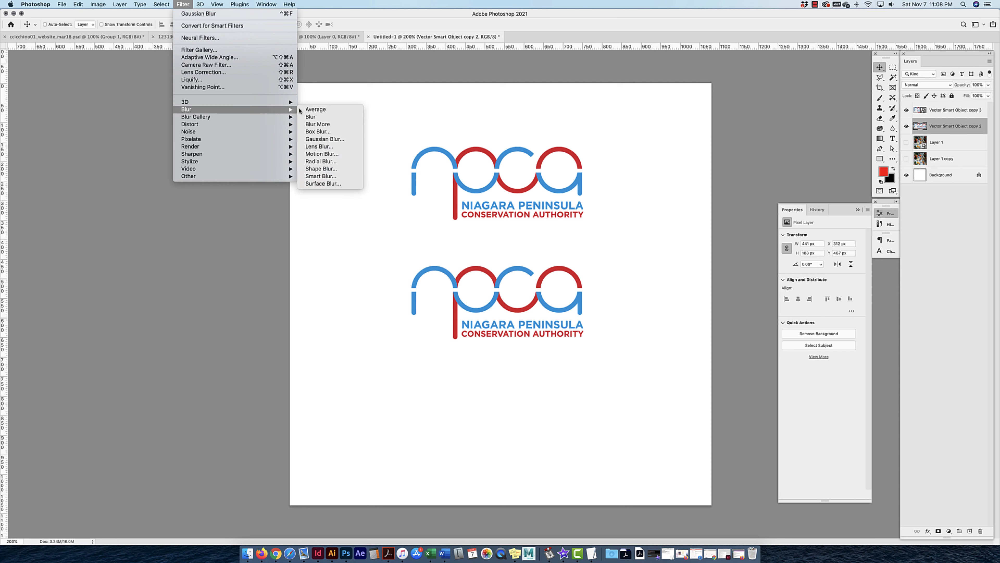
pyautogui.click(332, 140)
pyautogui.moveTo(539, 194); pyautogui.dragTo(702, 128)
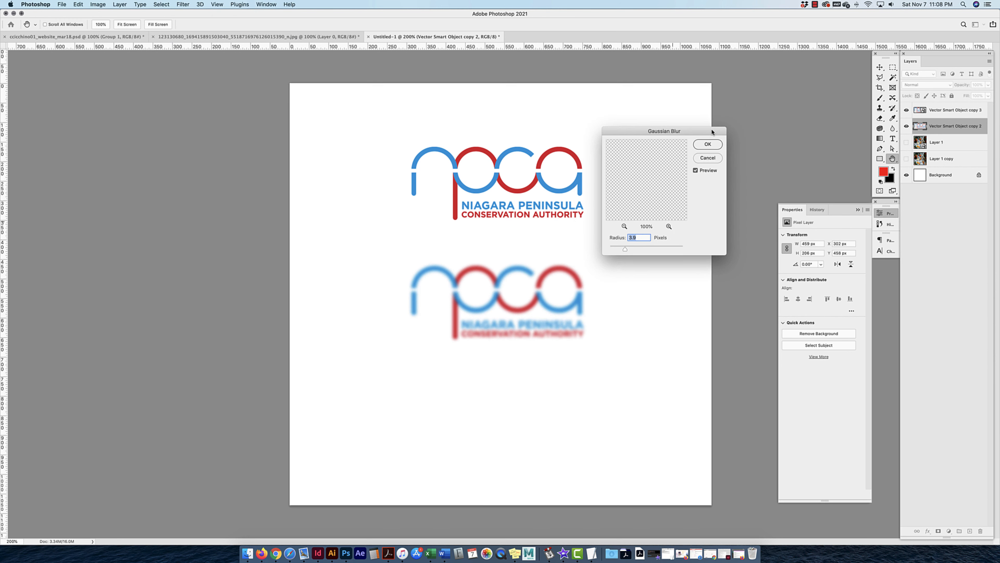
pyautogui.click(708, 144)
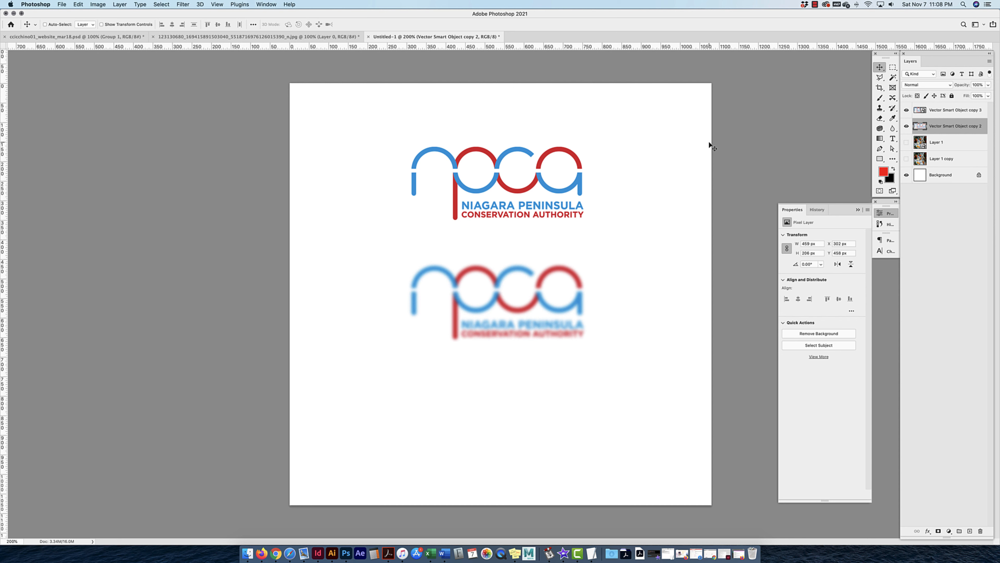
# Apply a Gaussian Blur with the same preset radius to the upper smart object logo
pyautogui.click(954, 113)
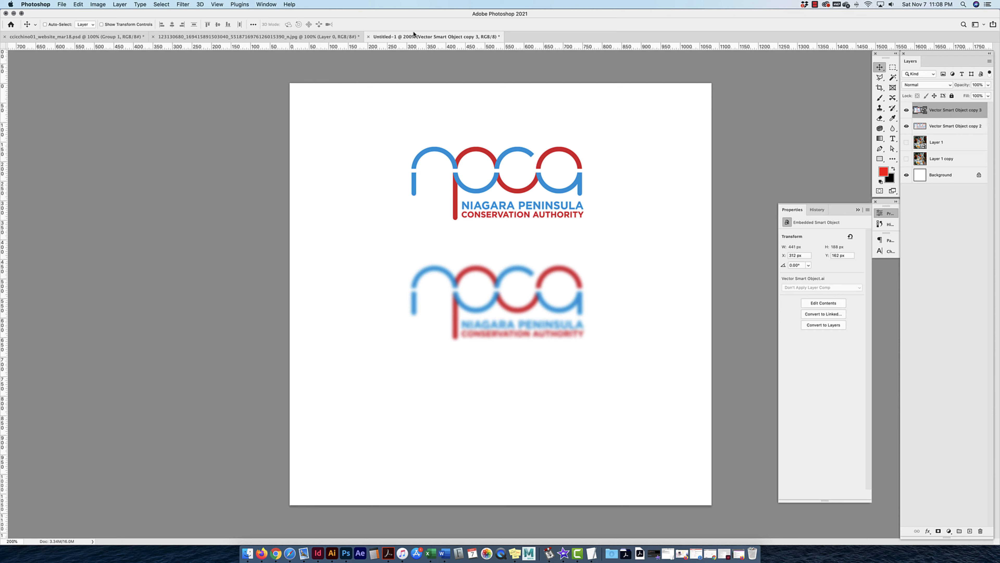
pyautogui.click(216, 4)
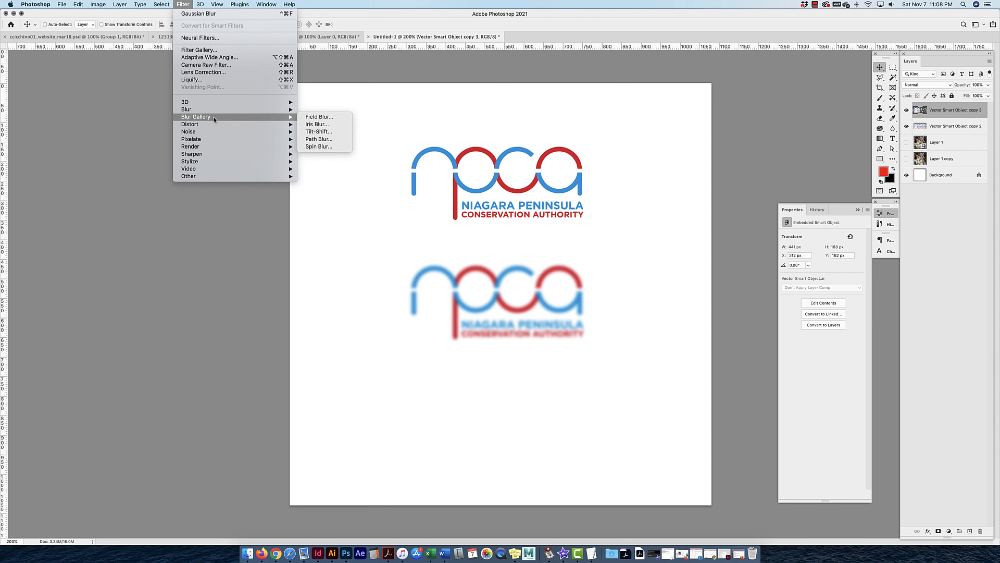
pyautogui.moveTo(213, 110)
pyautogui.click(327, 139)
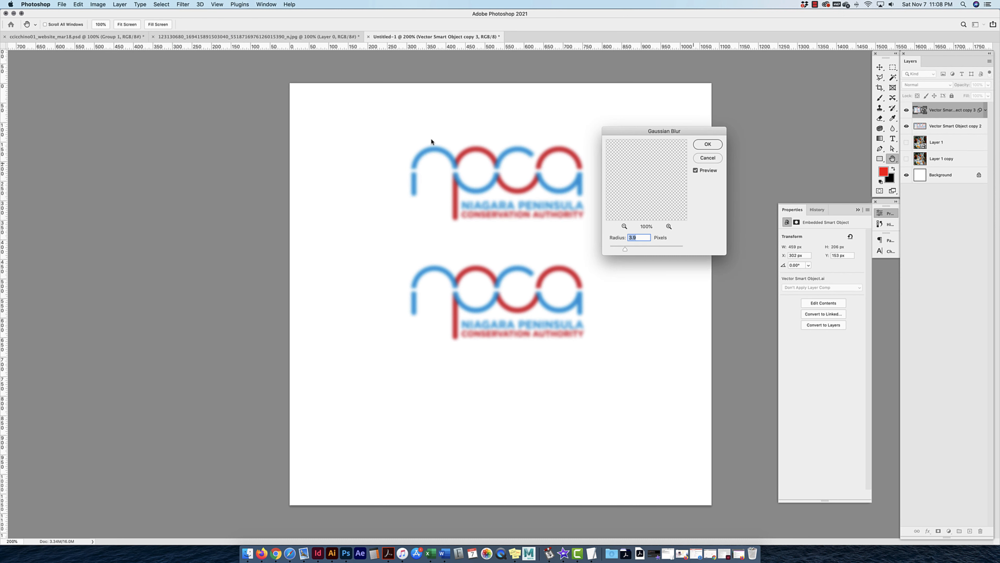
pyautogui.click(708, 145)
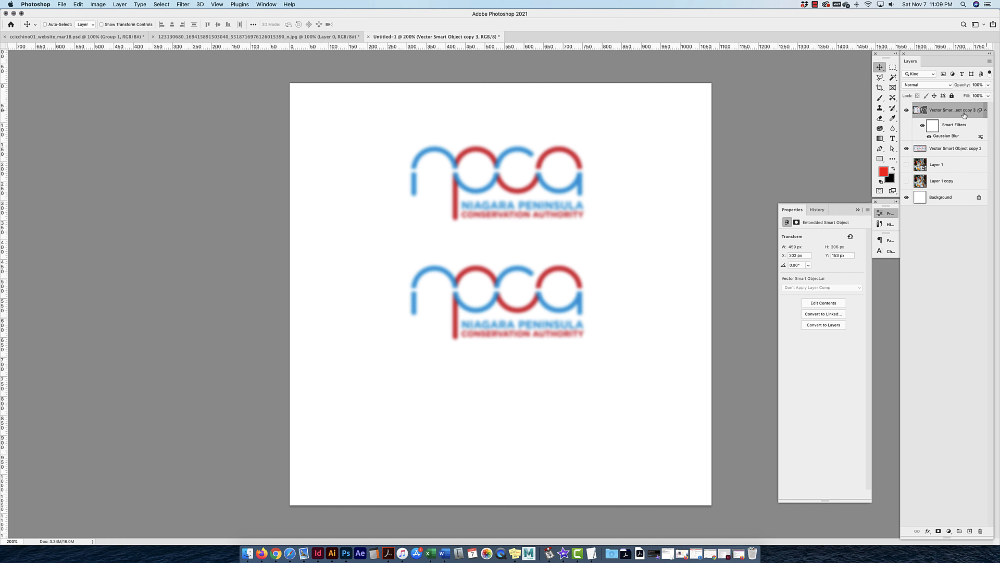
# Collapse and expand the upper logo's smart filter list, and toggle its Smart Filters and Gaussian Blur off and on for comparison
pyautogui.click(986, 111)
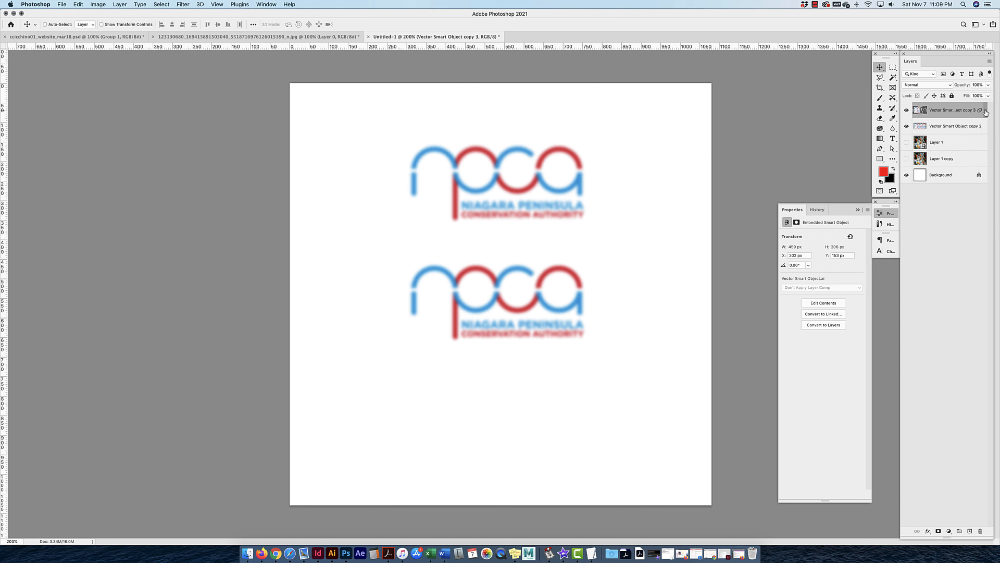
pyautogui.click(985, 111)
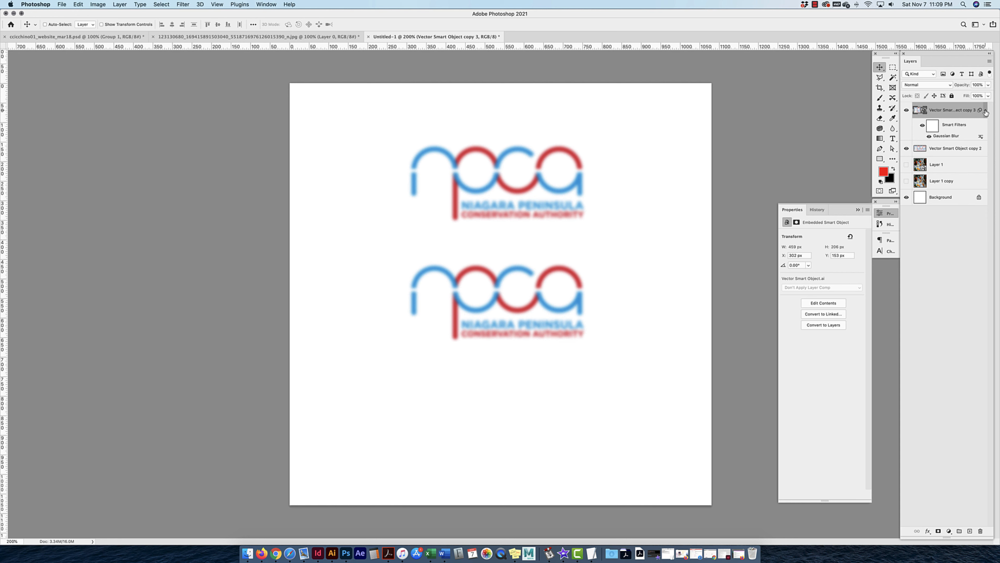
pyautogui.click(922, 126)
pyautogui.click(921, 127)
pyautogui.click(929, 136)
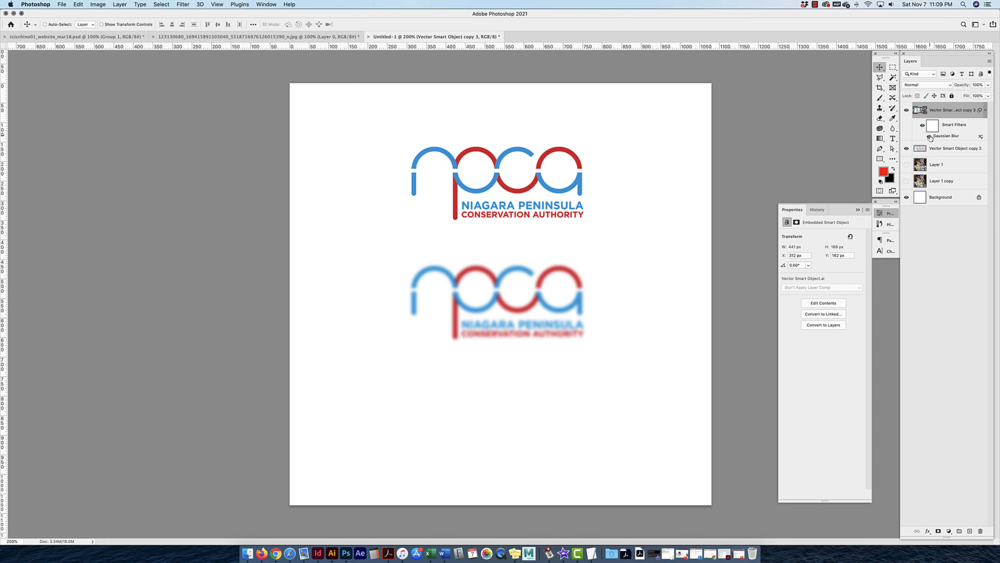
pyautogui.click(929, 136)
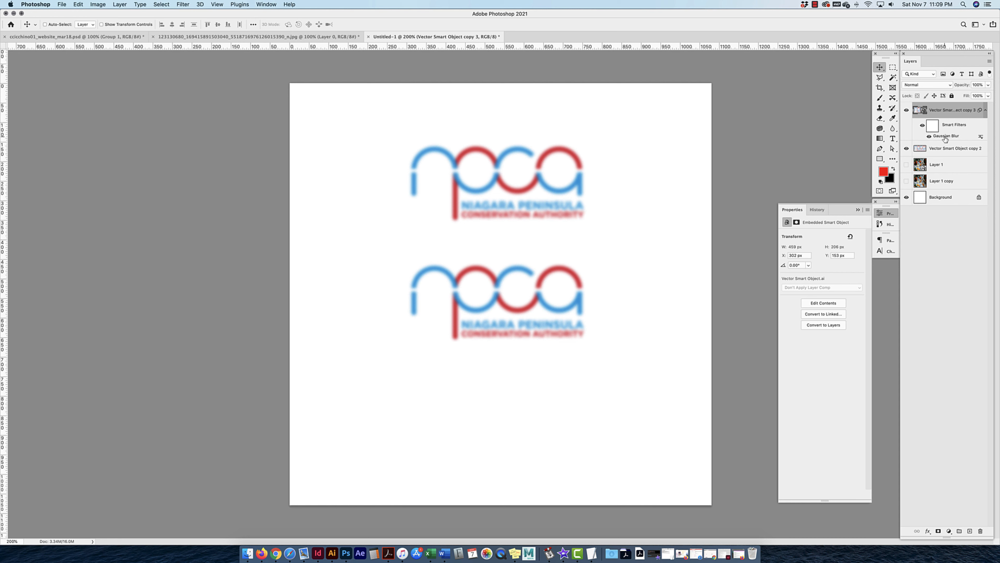
# Raise the radius of the upper logo's Gaussian Blur smart filter considerably, and switch off all of its smart filters
pyautogui.doubleClick(945, 136)
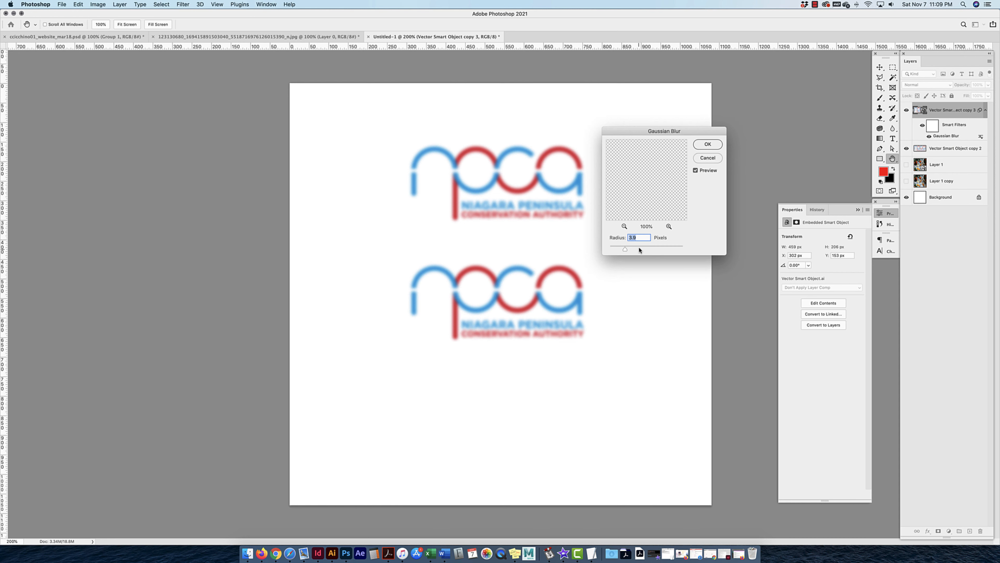
pyautogui.moveTo(640, 249); pyautogui.dragTo(650, 250)
pyautogui.click(708, 144)
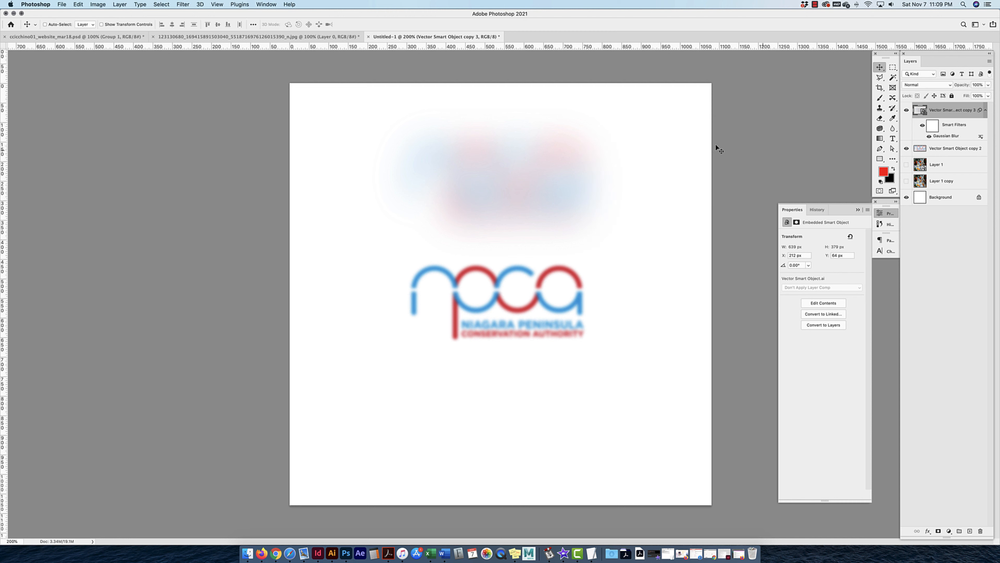
pyautogui.click(923, 125)
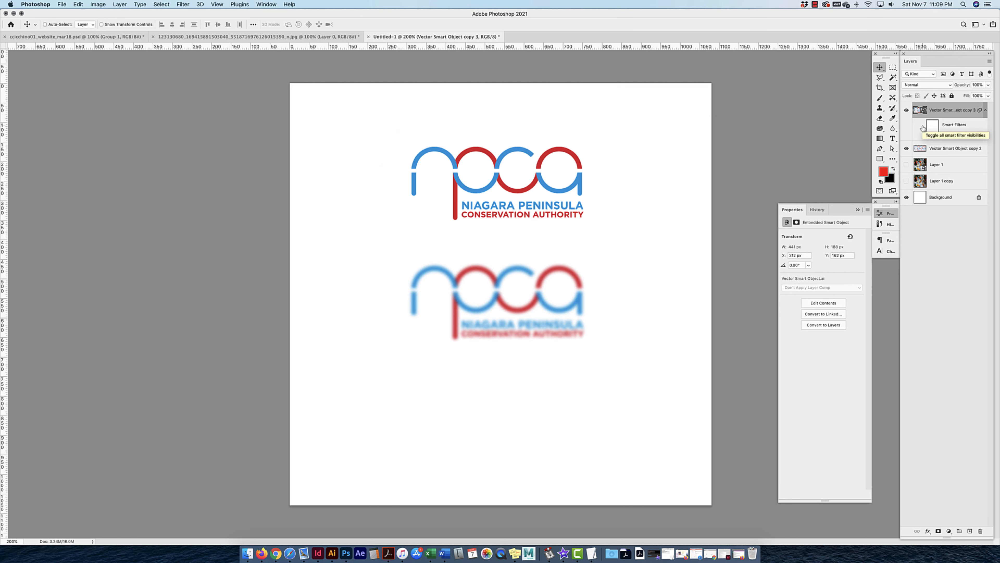
pyautogui.click(922, 126)
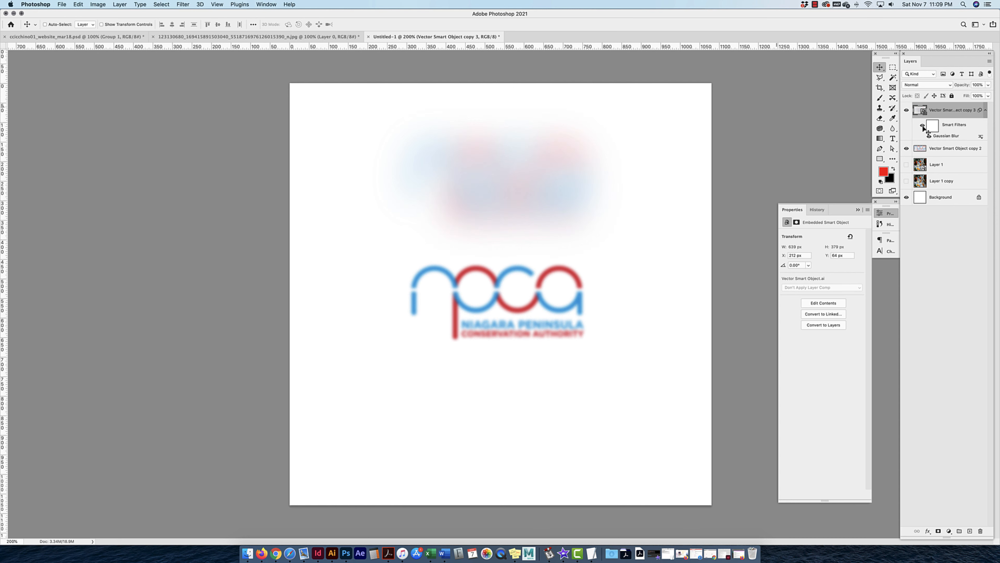
pyautogui.click(923, 127)
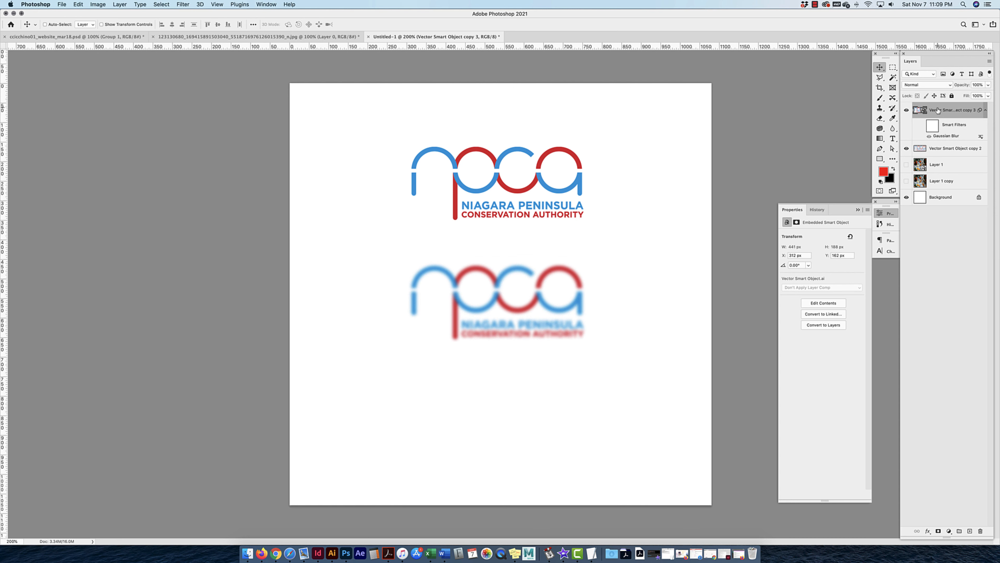
# Apply the Filter Gallery's Palette Knife with stroke size 25, detail 3 and softness 0 to the upper logo, and hide its Gaussian Blur
pyautogui.click(180, 5)
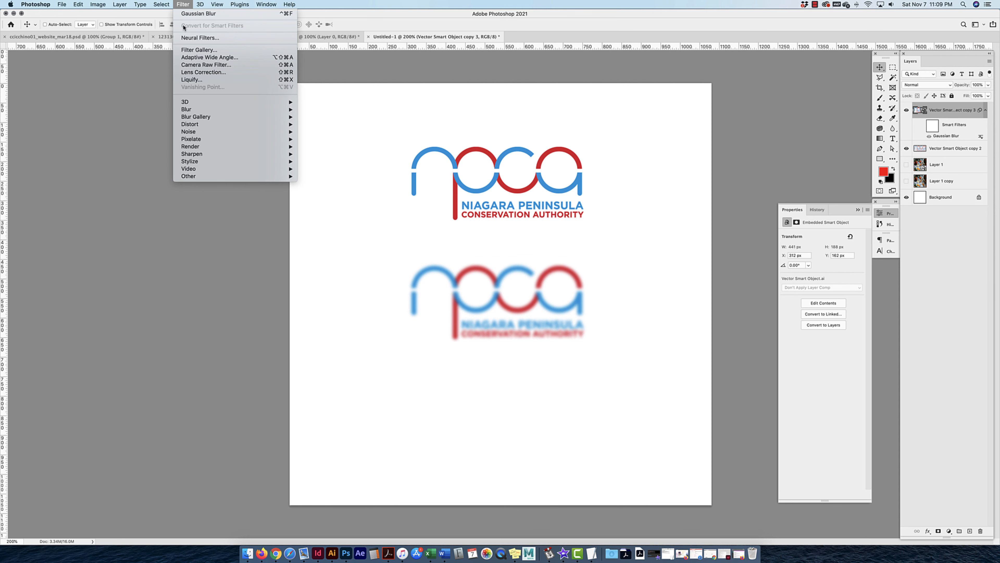
pyautogui.click(197, 51)
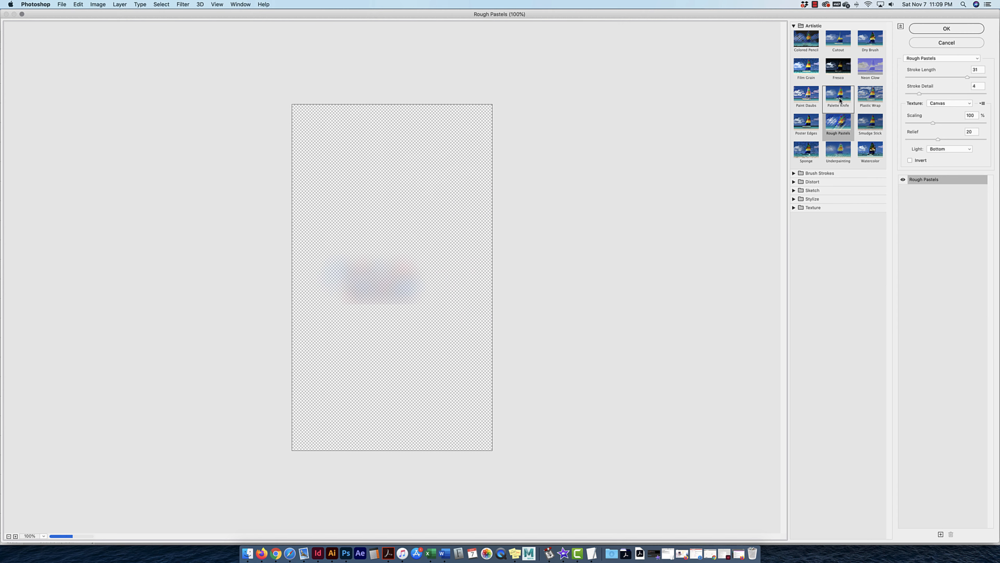
pyautogui.click(807, 96)
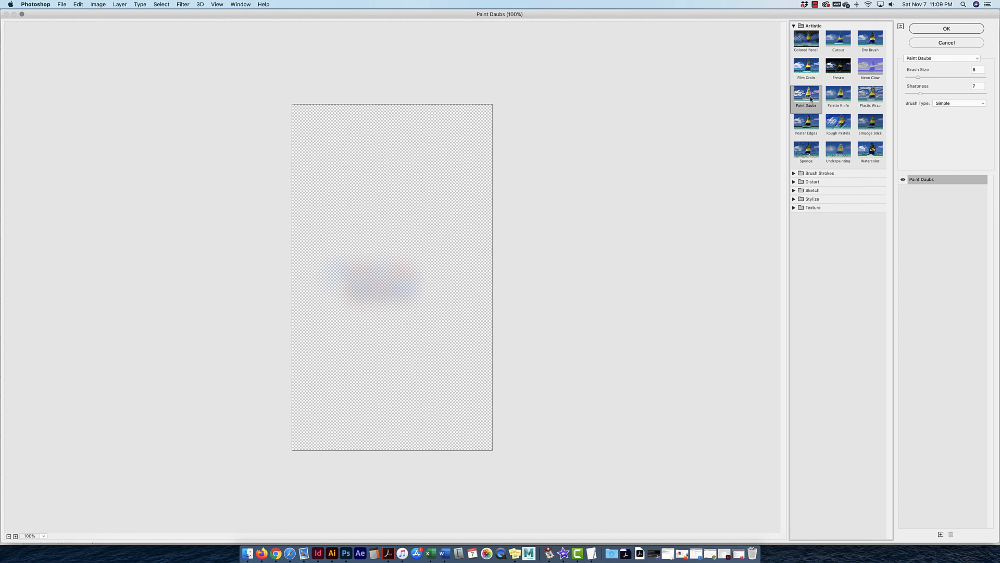
pyautogui.click(837, 79)
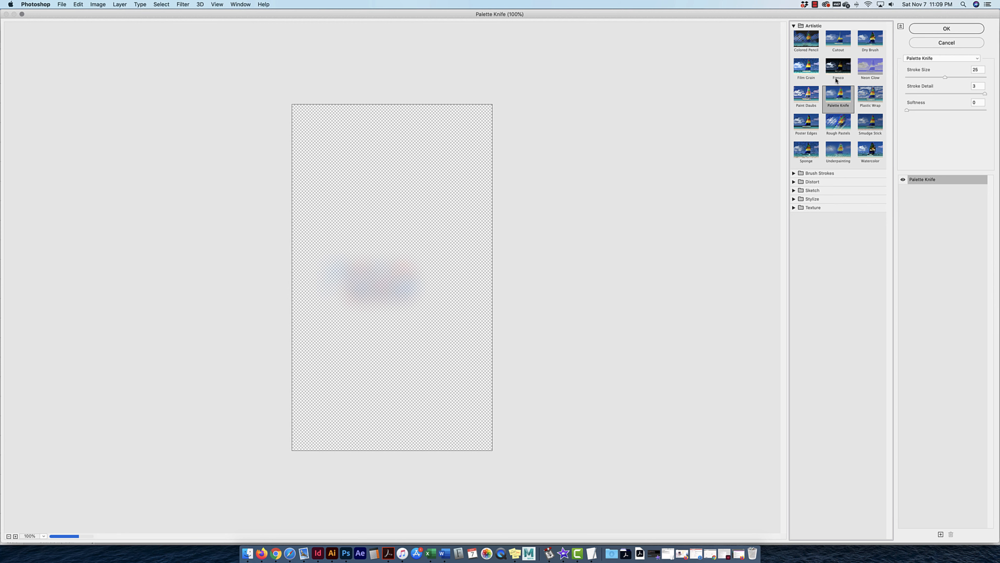
pyautogui.click(941, 28)
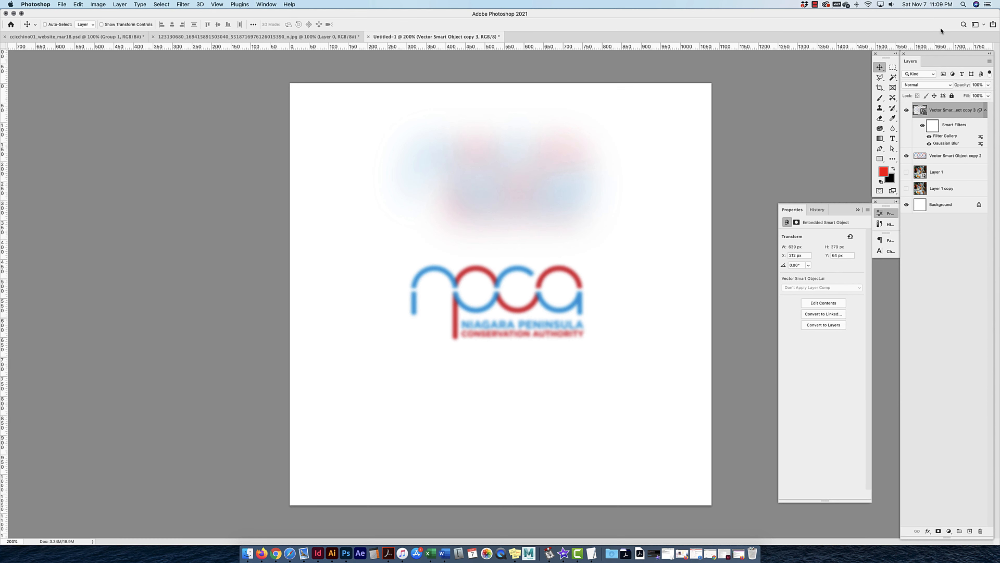
pyautogui.click(929, 145)
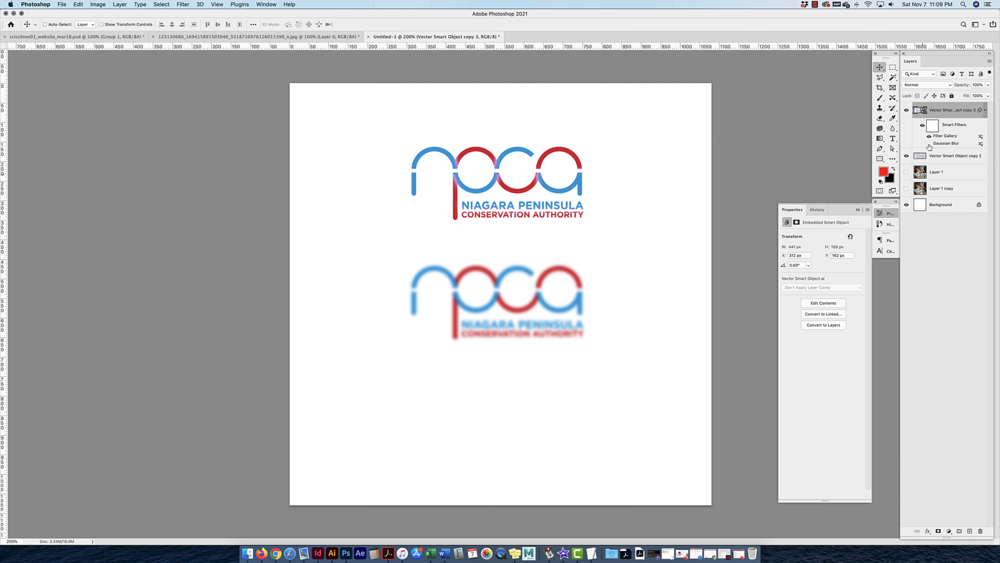
# Change the upper logo's Filter Gallery effect to Watercolor with brush detail 9, shadow intensity 1 and texture 1
pyautogui.doubleClick(944, 136)
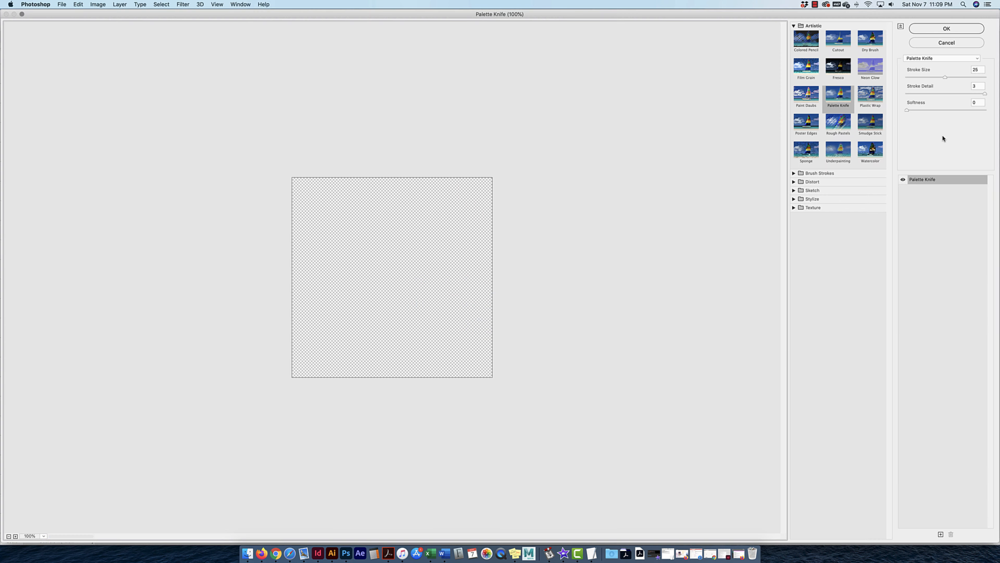
pyautogui.click(806, 68)
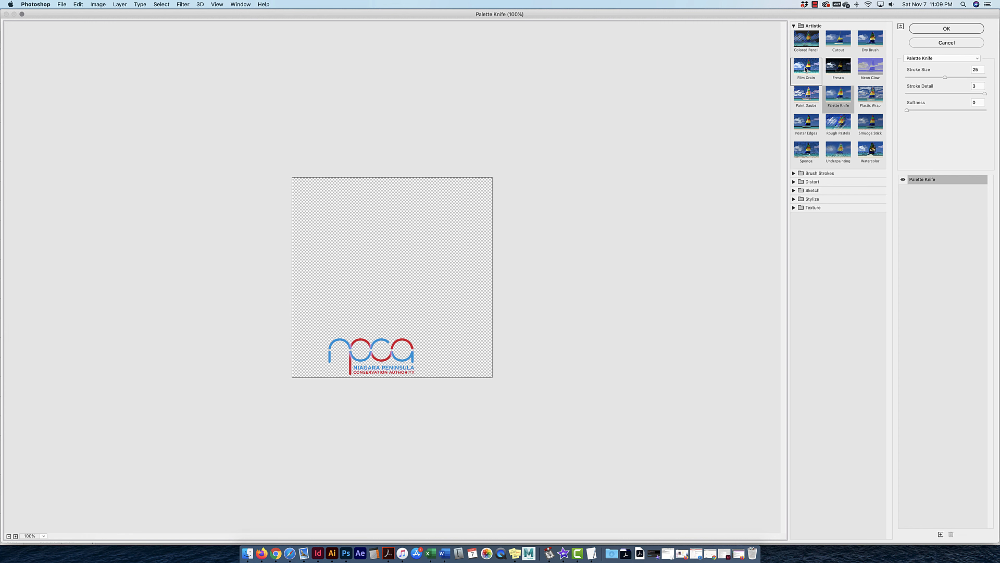
pyautogui.click(835, 44)
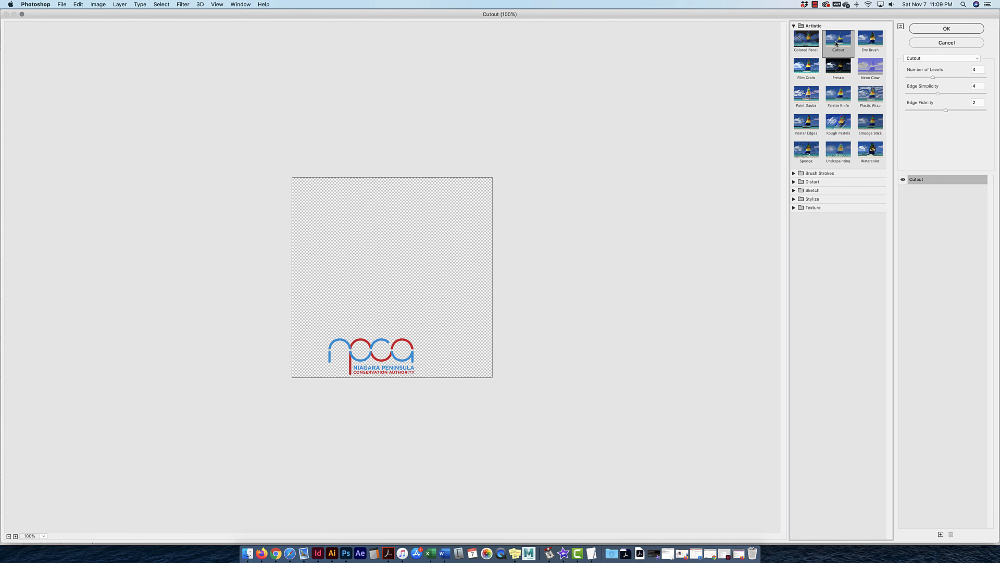
pyautogui.click(871, 96)
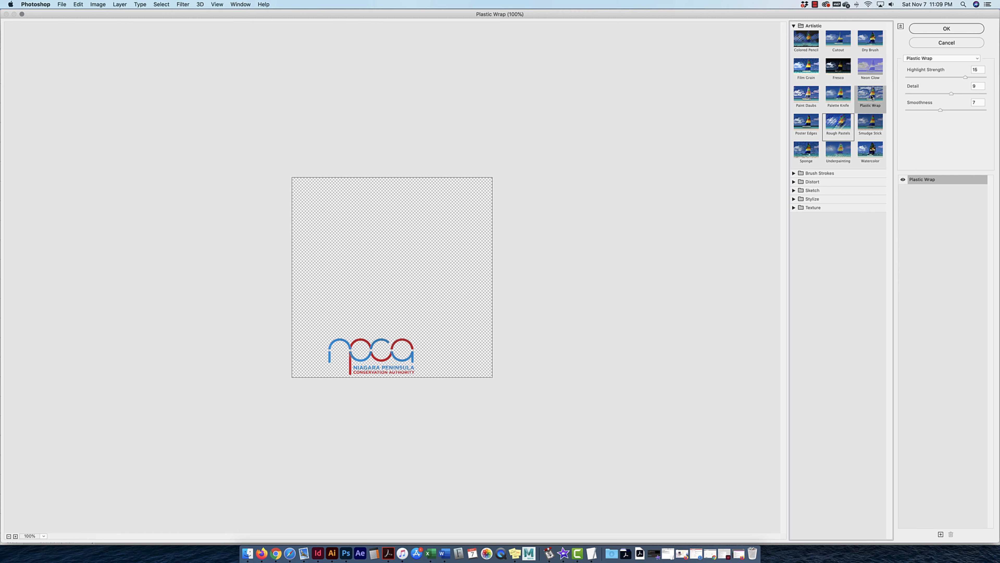
pyautogui.click(878, 148)
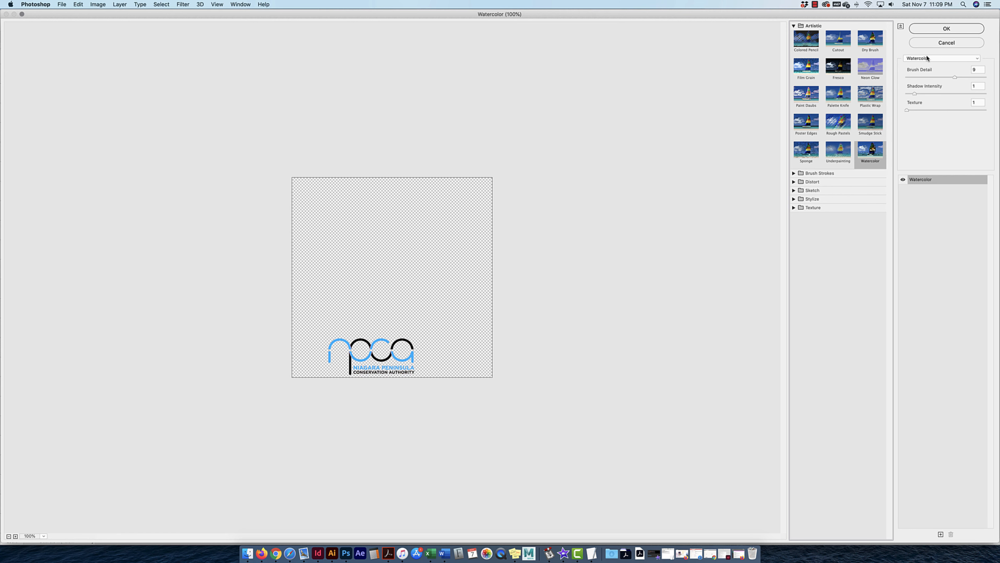
pyautogui.click(944, 29)
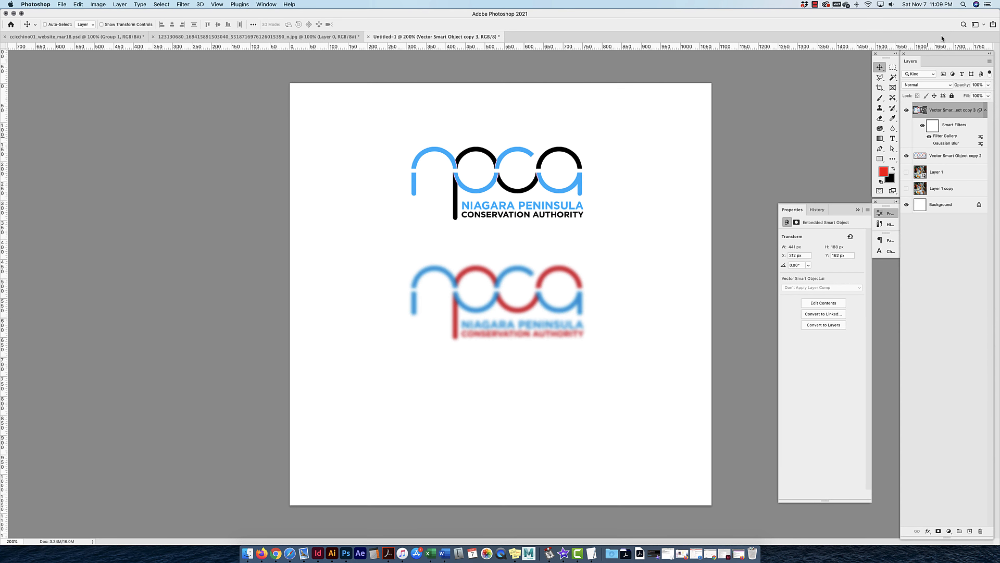
# Hide the upper logo's Filter Gallery effect and collapse its smart filter list
pyautogui.click(929, 136)
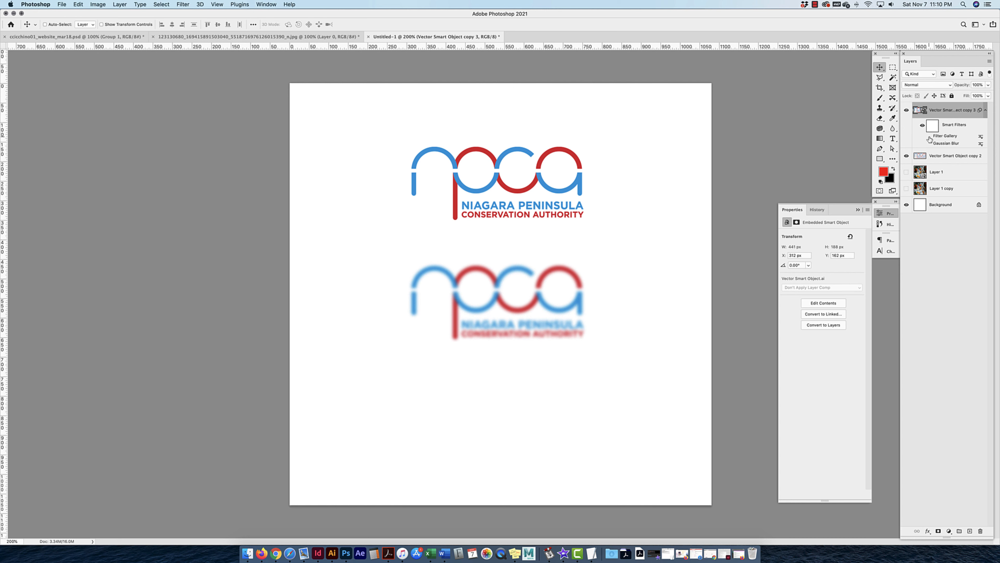
pyautogui.click(986, 110)
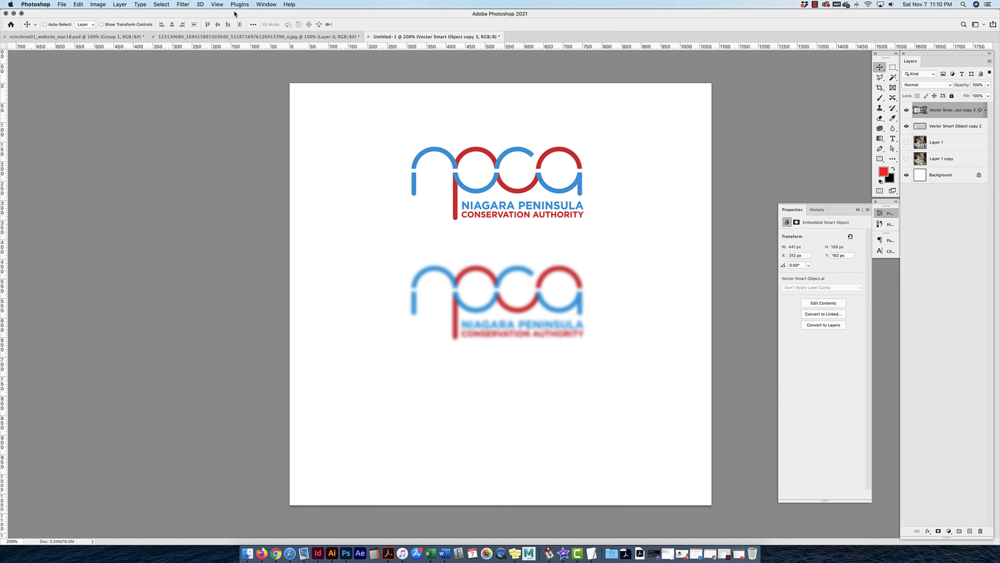
pyautogui.click(183, 4)
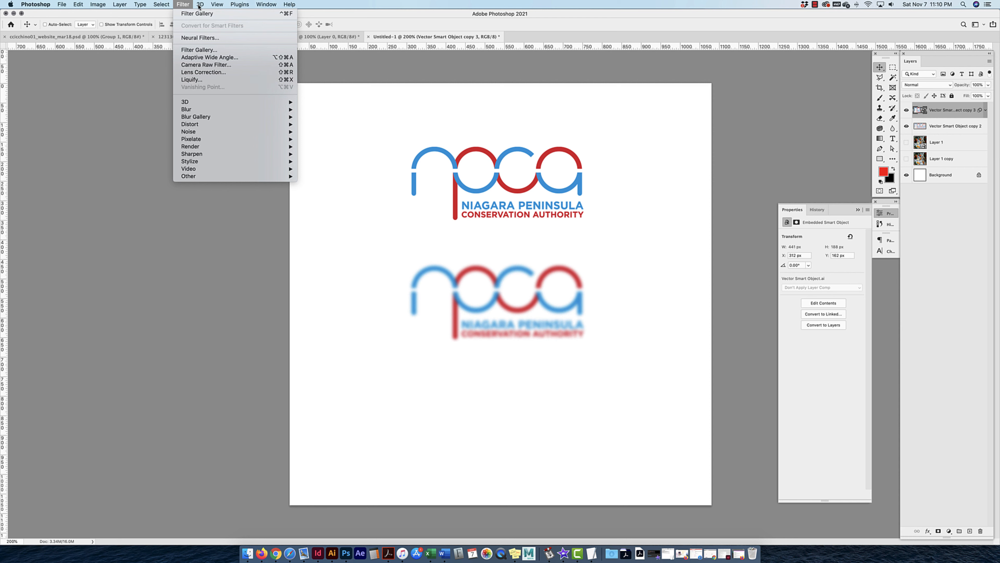
pyautogui.click(935, 131)
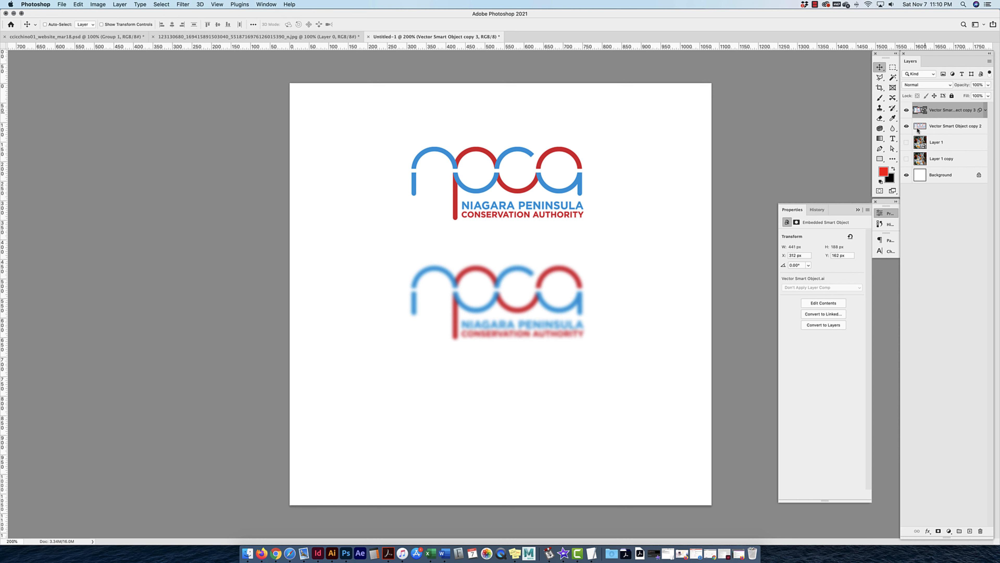
# Try to paint on the upper logo smart object with the Sponge tool, and decline rasterizing it
pyautogui.click(881, 128)
pyautogui.click(914, 142)
pyautogui.click(655, 164)
pyautogui.click(521, 176)
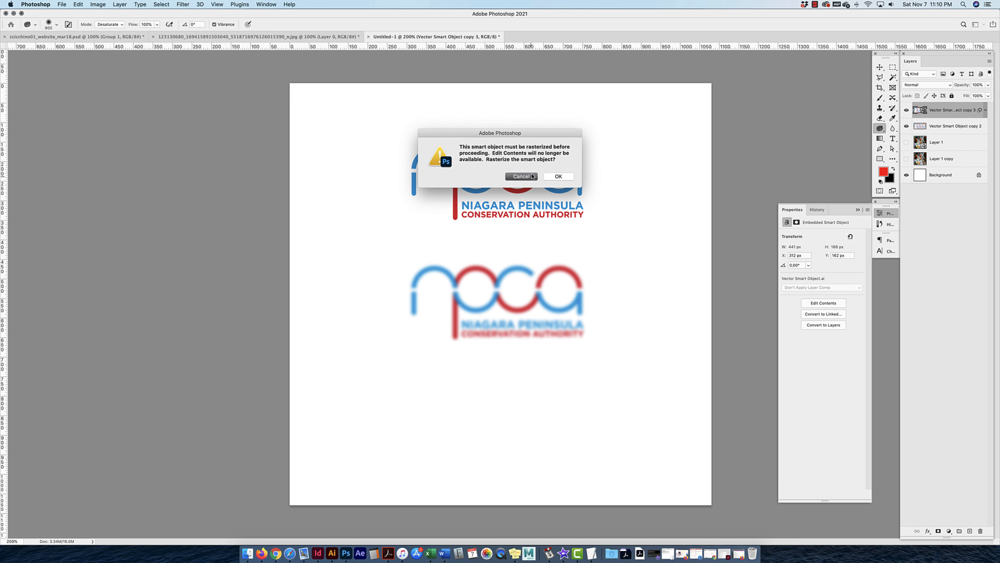
# Switch to the Burn tool and try it on the upper logo smart object, without agreeing to rasterize it
pyautogui.click(893, 128)
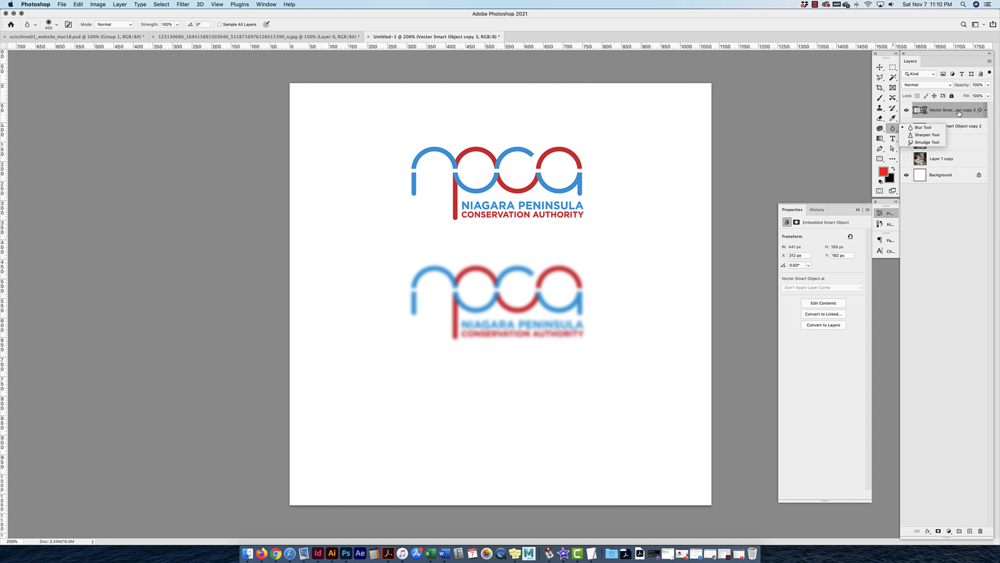
pyautogui.click(880, 128)
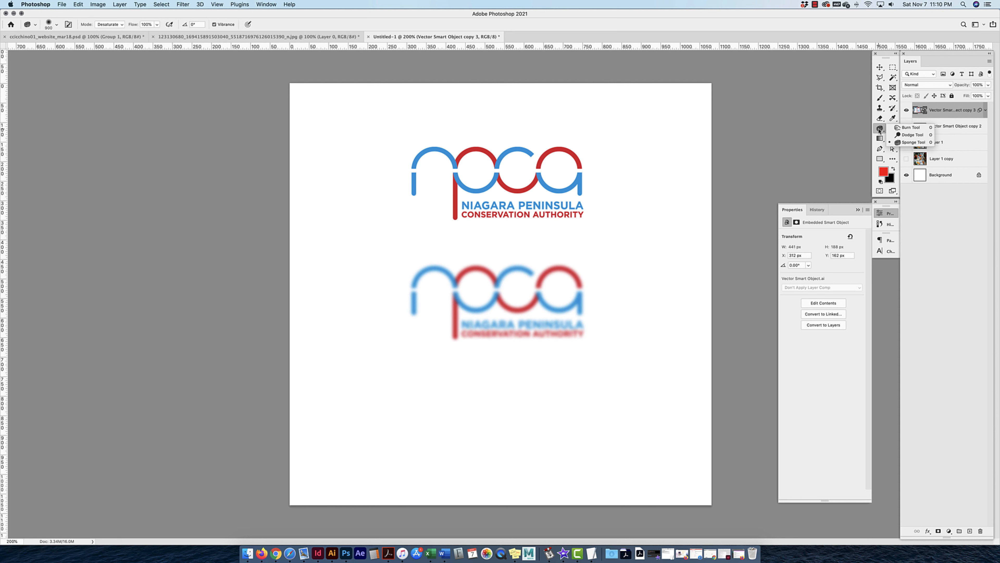
pyautogui.click(911, 127)
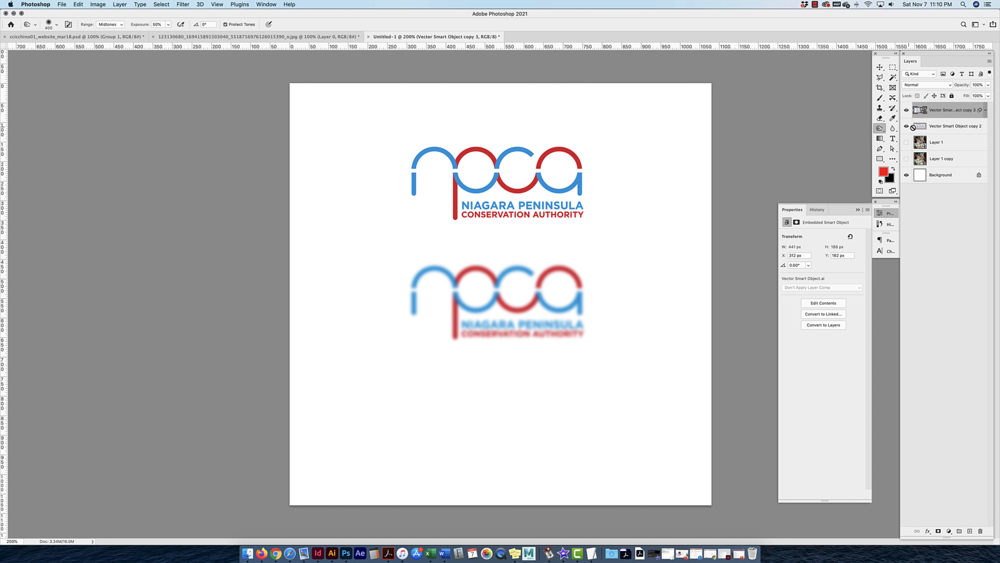
pyautogui.click(559, 171)
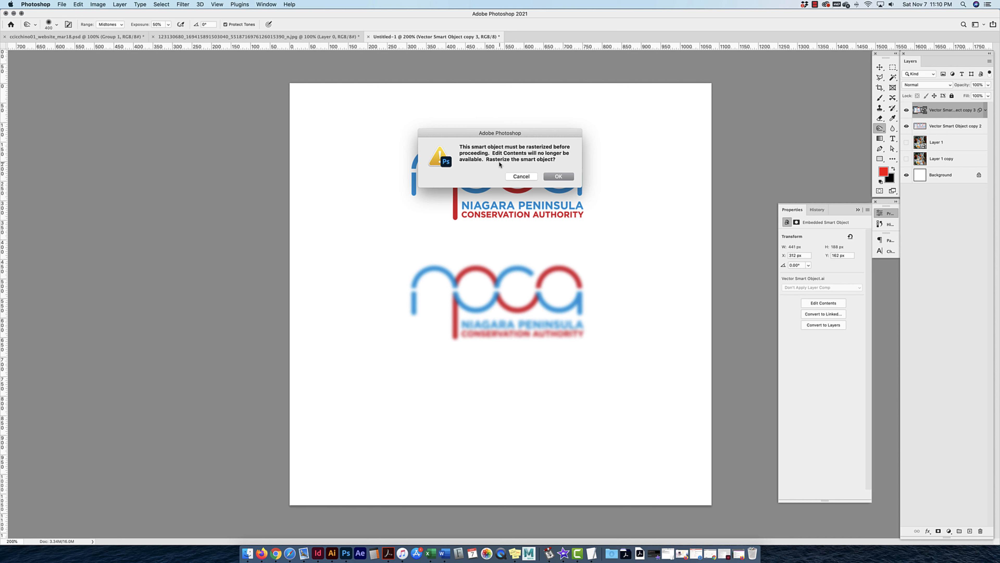
pyautogui.click(516, 176)
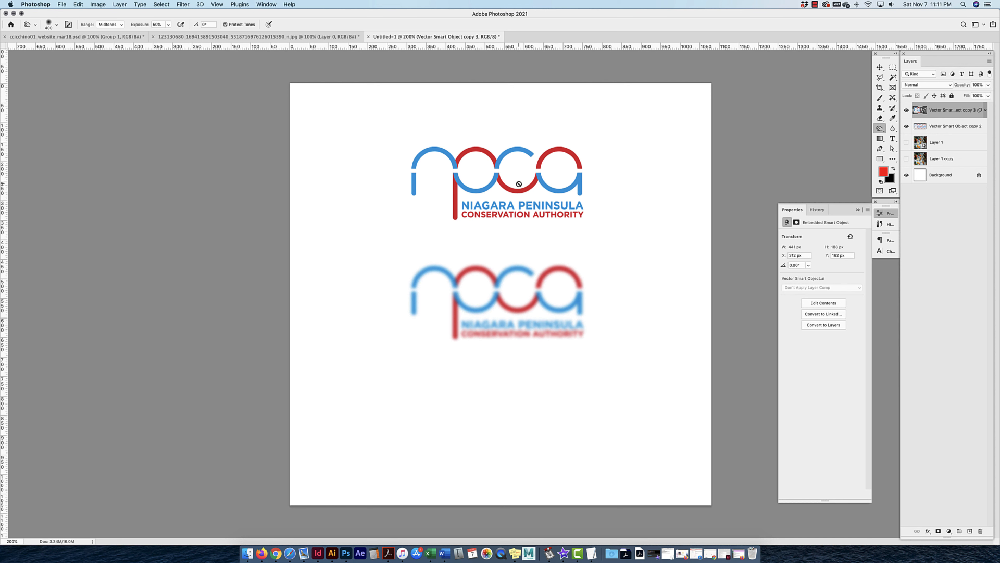
# Hide both logo layers and show both orange photo layers, Layer 1 and Layer 1 copy
pyautogui.click(907, 110)
pyautogui.click(907, 126)
pyautogui.click(906, 143)
pyautogui.click(907, 159)
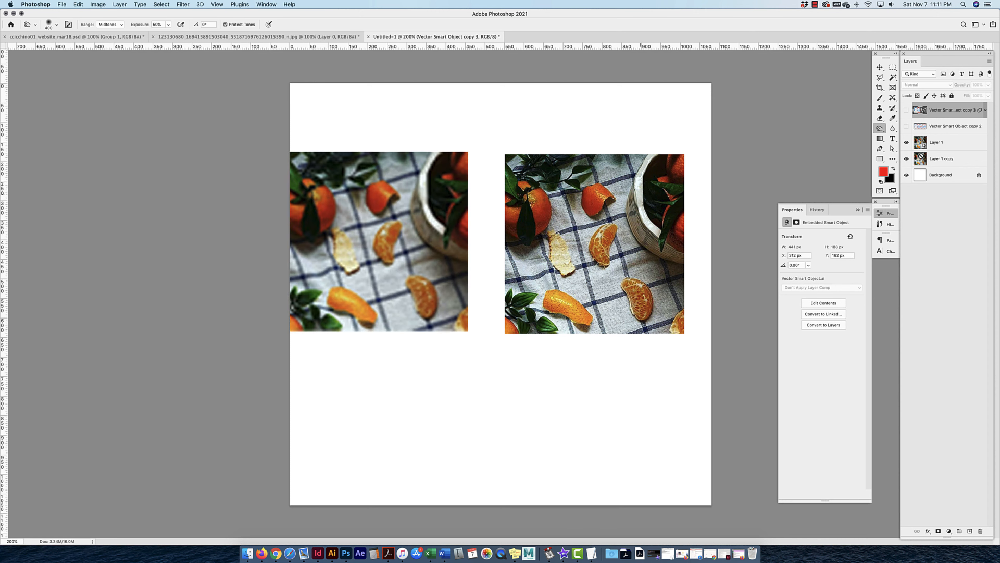
# Try to burn the Layer 1 photo smart object directly on the canvas, and decline rasterizing it
pyautogui.click(970, 145)
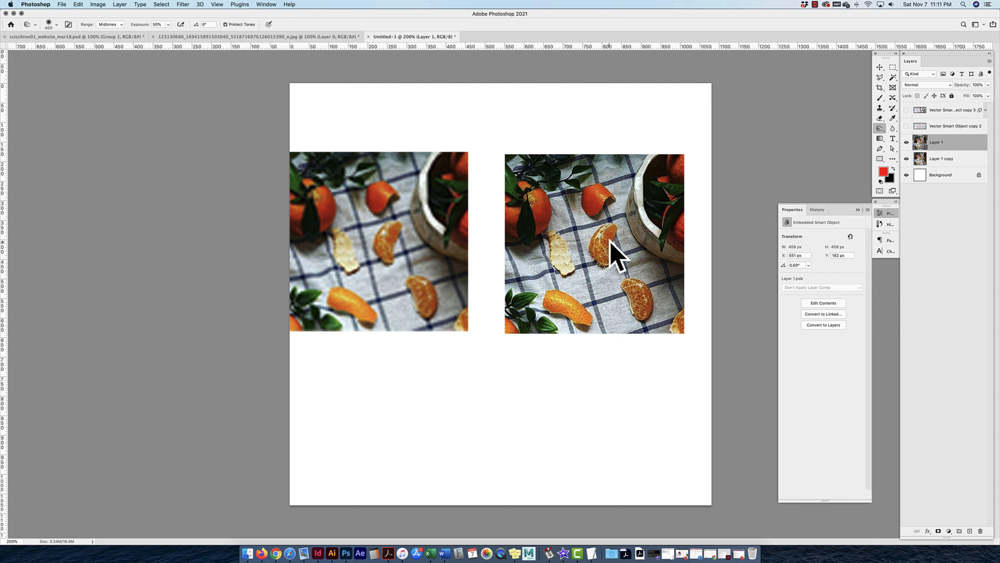
pyautogui.click(585, 227)
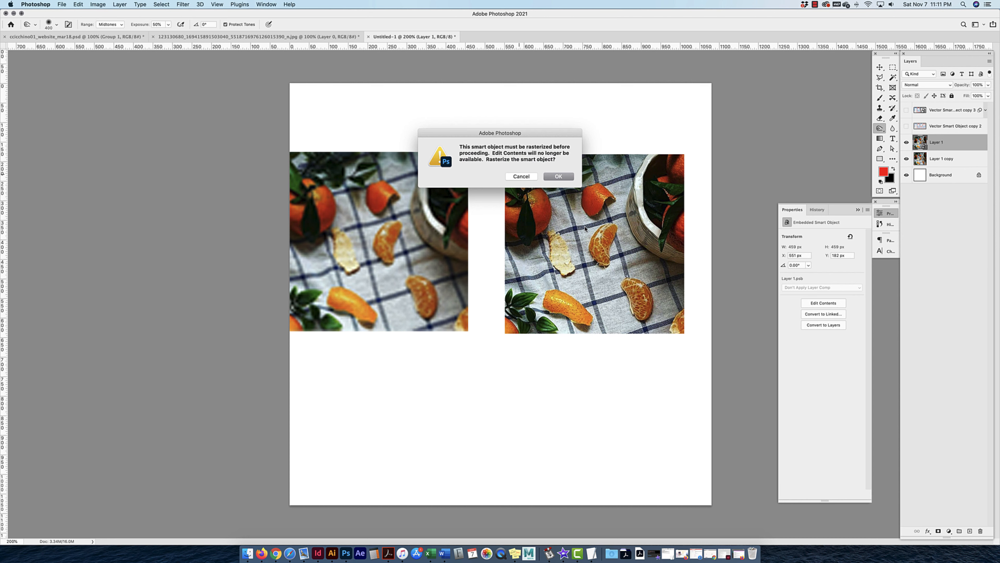
pyautogui.click(522, 177)
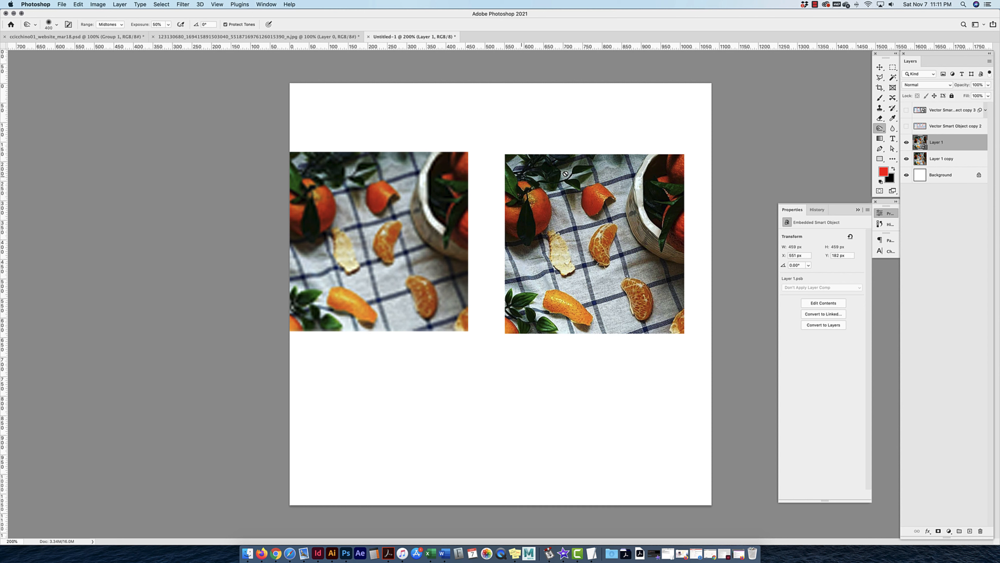
# Darken the bowl side of the photo inside Layer 1's smart object contents with the Burn tool, save it, and reopen the contents once for a check
pyautogui.doubleClick(924, 144)
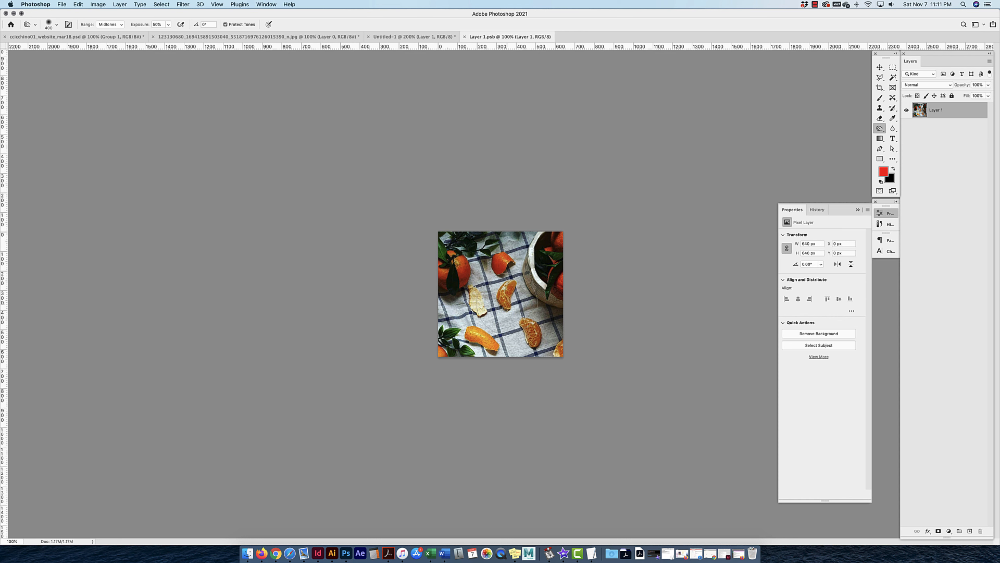
pyautogui.moveTo(524, 291); pyautogui.dragTo(551, 291)
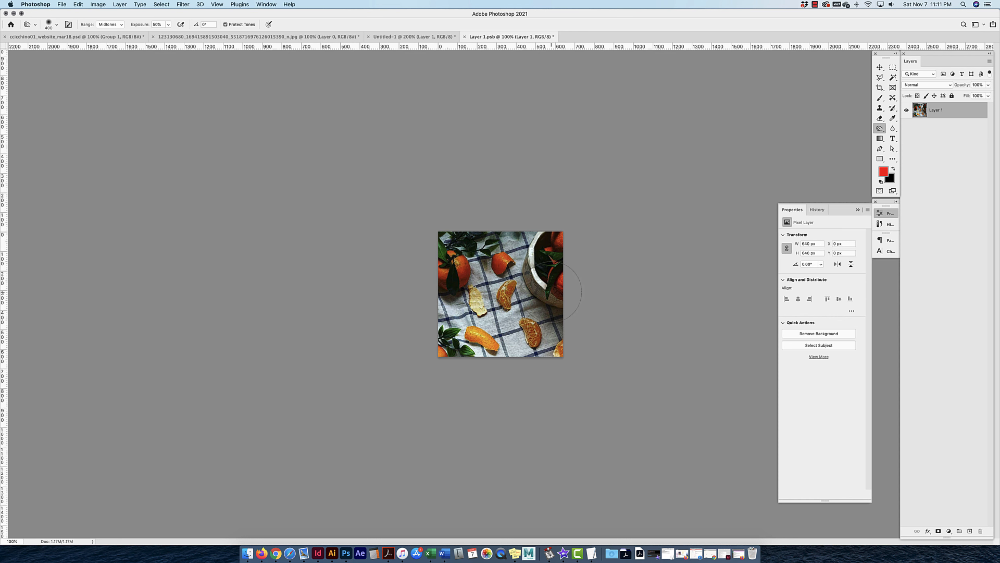
pyautogui.hotkey('ctrl', 's')
pyautogui.hotkey('ctrl', 'w')
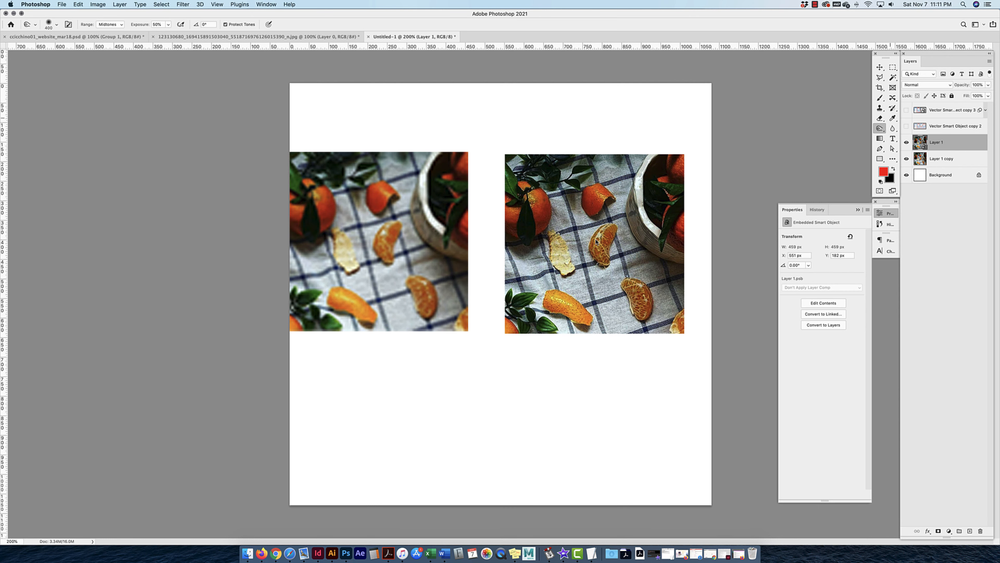
pyautogui.doubleClick(924, 149)
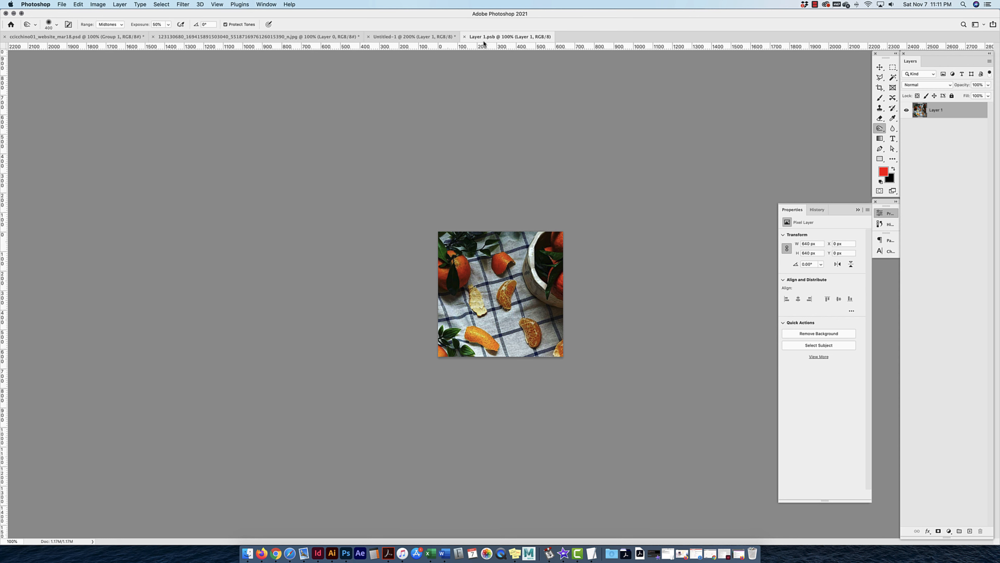
pyautogui.press('super+w')
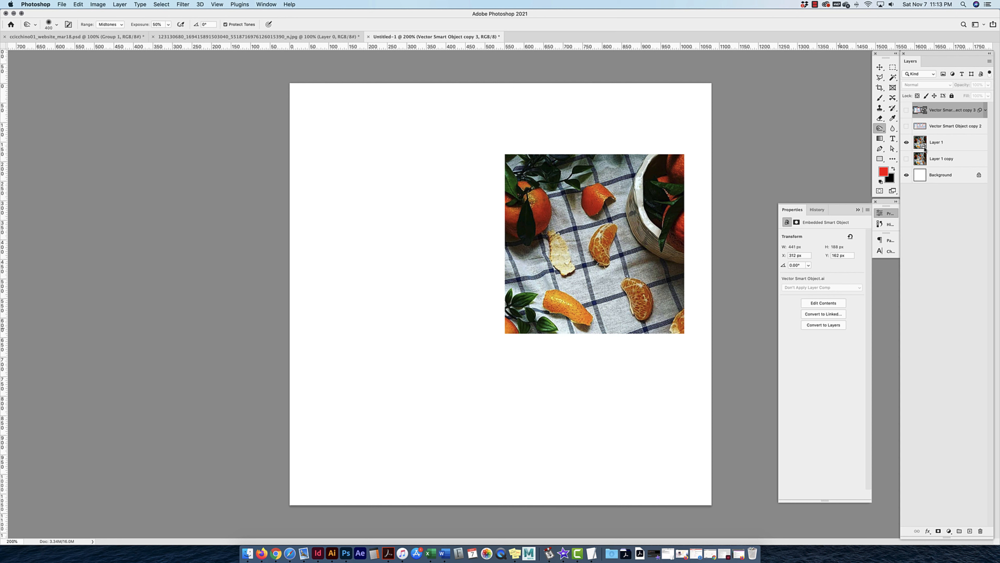
# In the website mockup document, unpack the portfolio folder's Group 1 smart object into layers, and convert the group back into a smart object
pyautogui.click(84, 40)
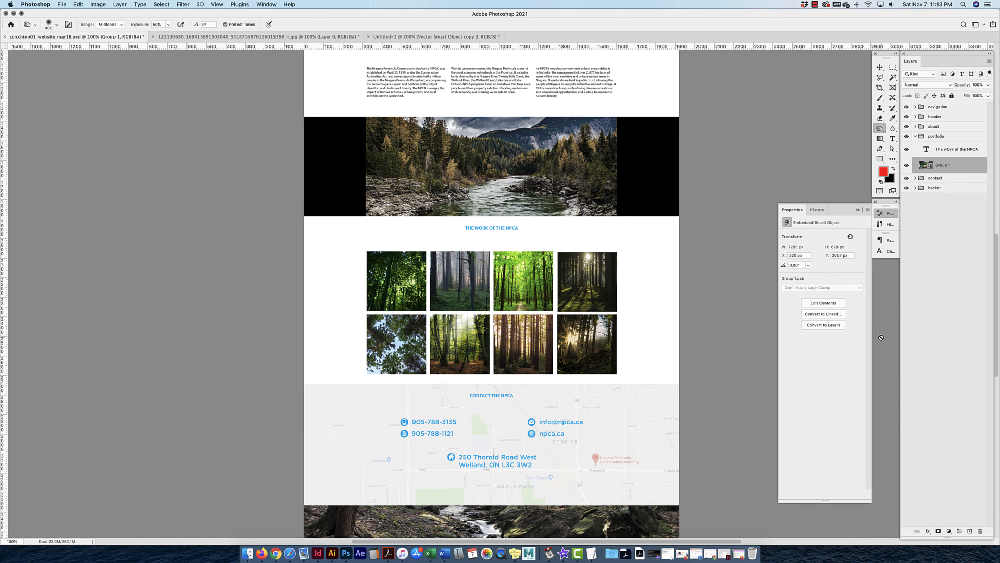
pyautogui.click(820, 325)
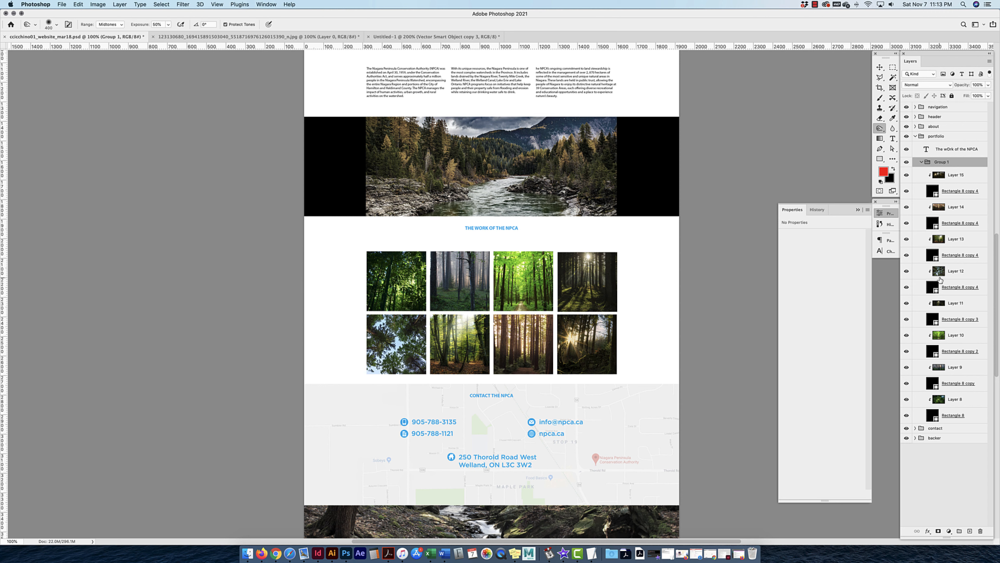
pyautogui.click(922, 162)
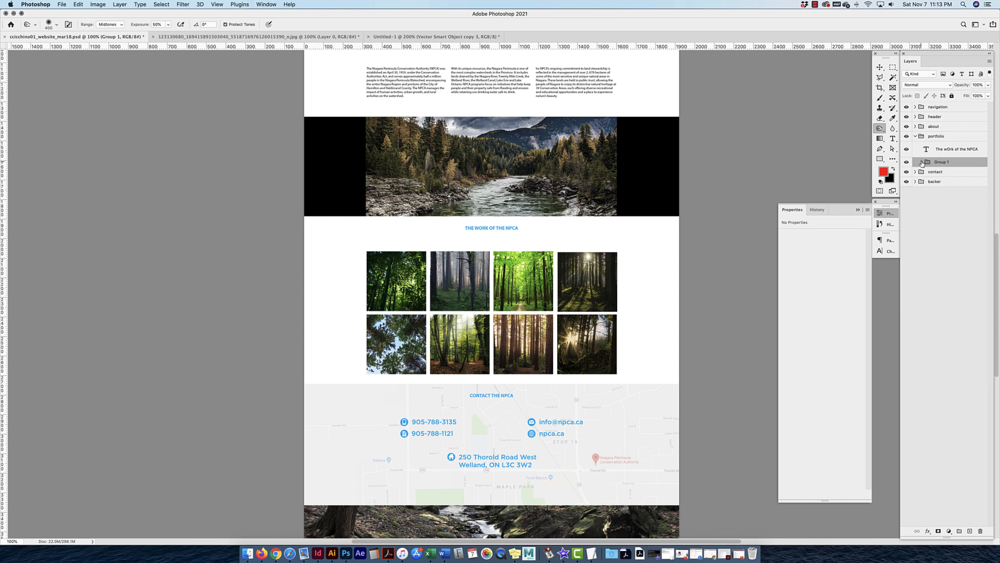
pyautogui.rightClick(949, 165)
pyautogui.click(906, 264)
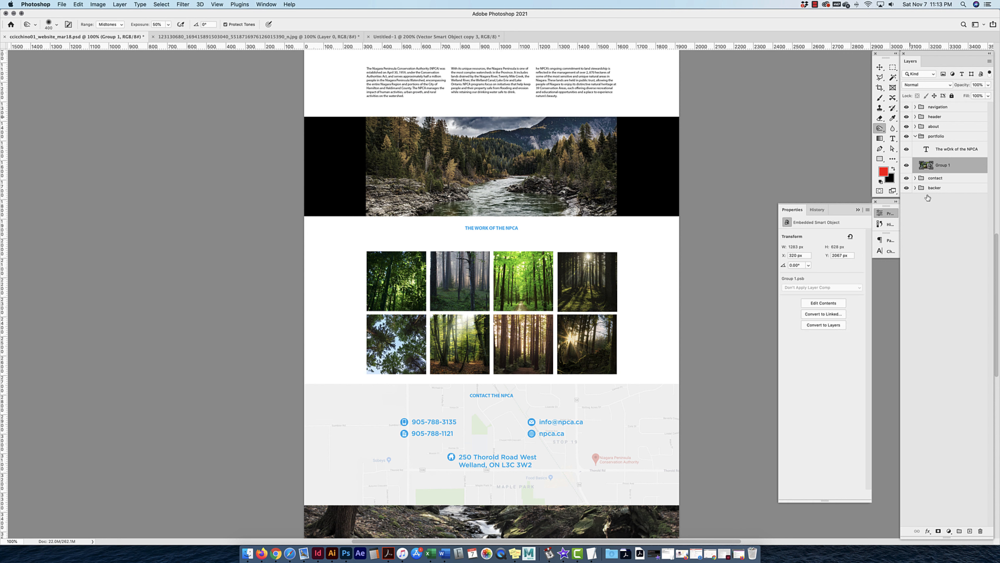
pyautogui.click(809, 325)
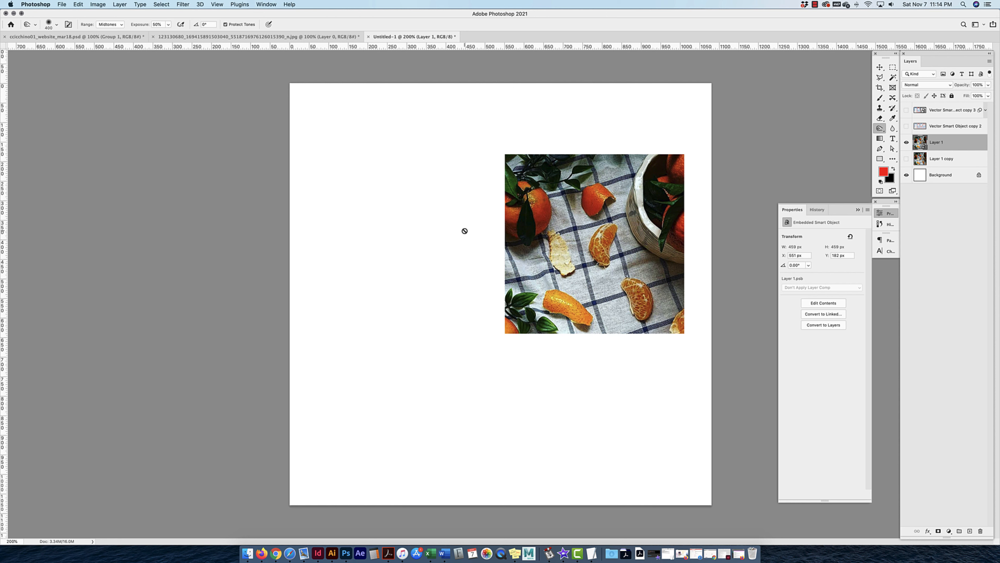
# Convert Layer 1 to a linked smart object saved as logo.psb on the Desktop, and embed it again
pyautogui.click(833, 314)
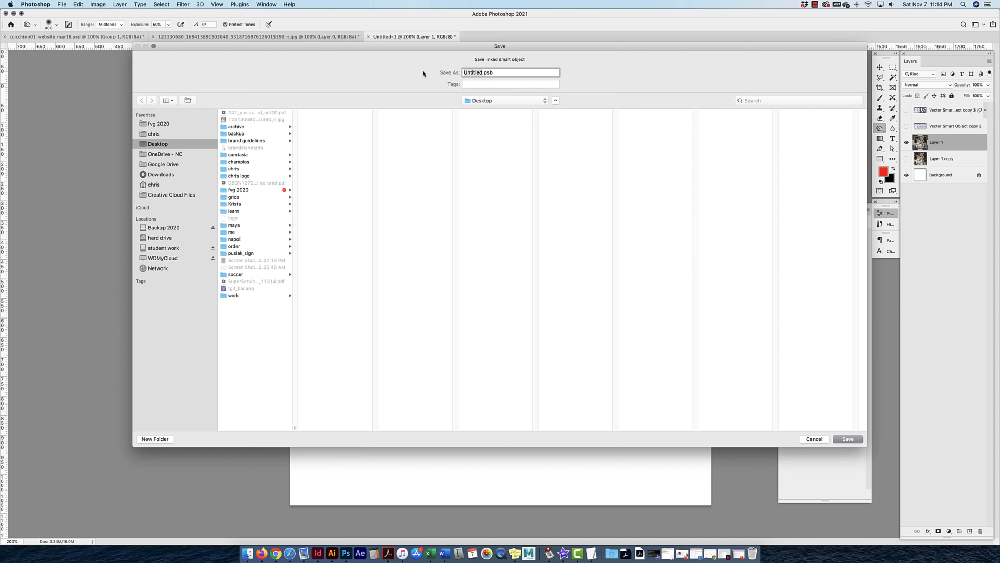
pyautogui.write('logo')
pyautogui.click(848, 439)
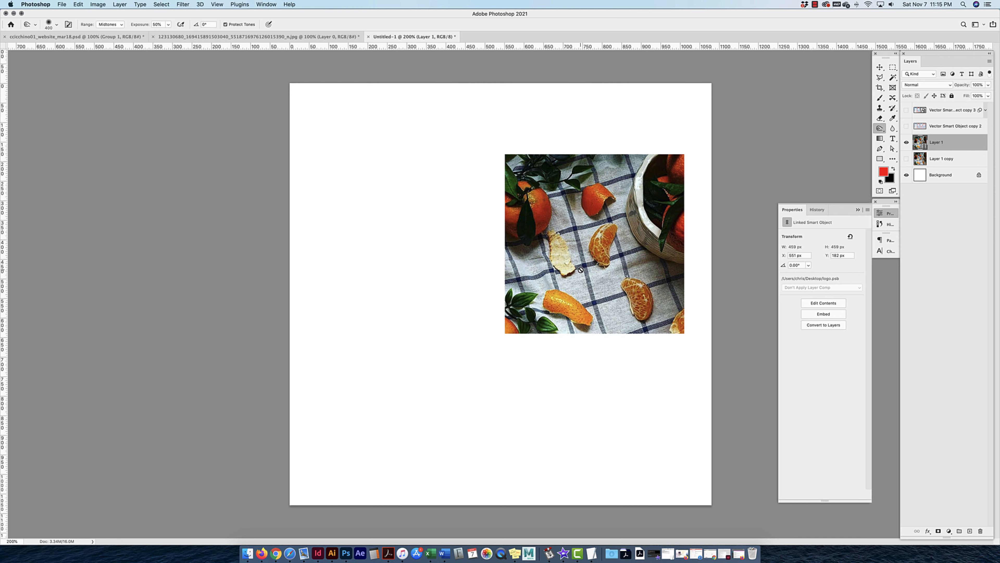
pyautogui.click(824, 314)
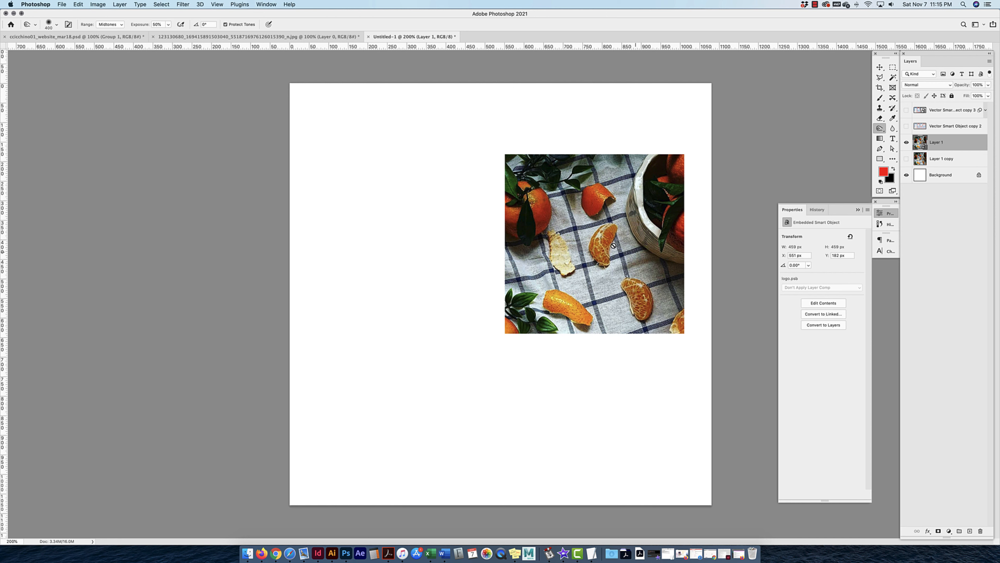